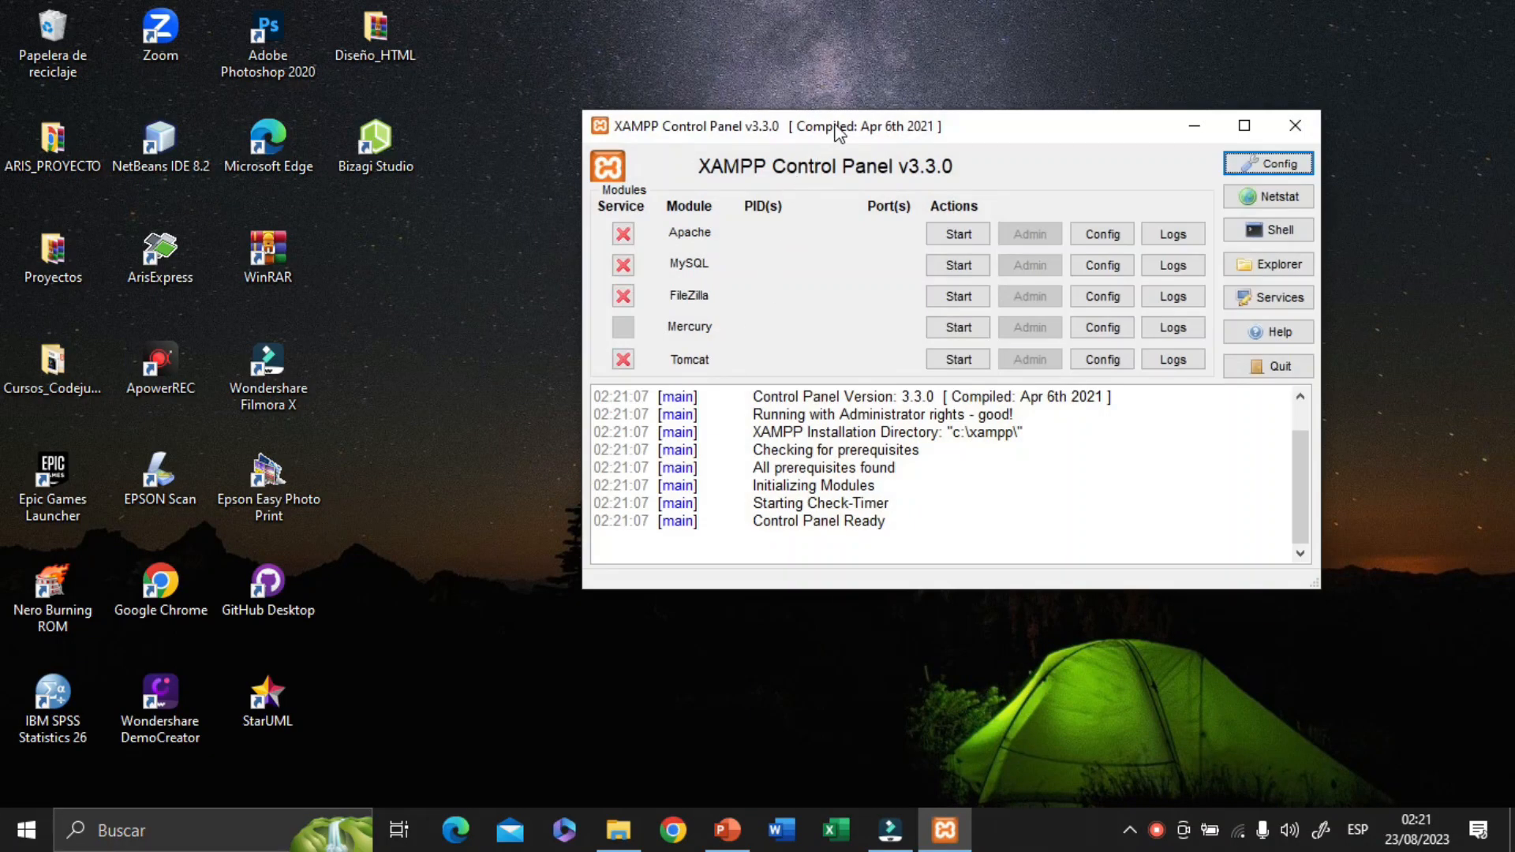
Start the Apache and MySQL modules in the XAMPP Control Panel
{"action": "left_click_drag", "start_coordinate": [838, 131], "coordinate": [579, 201]}
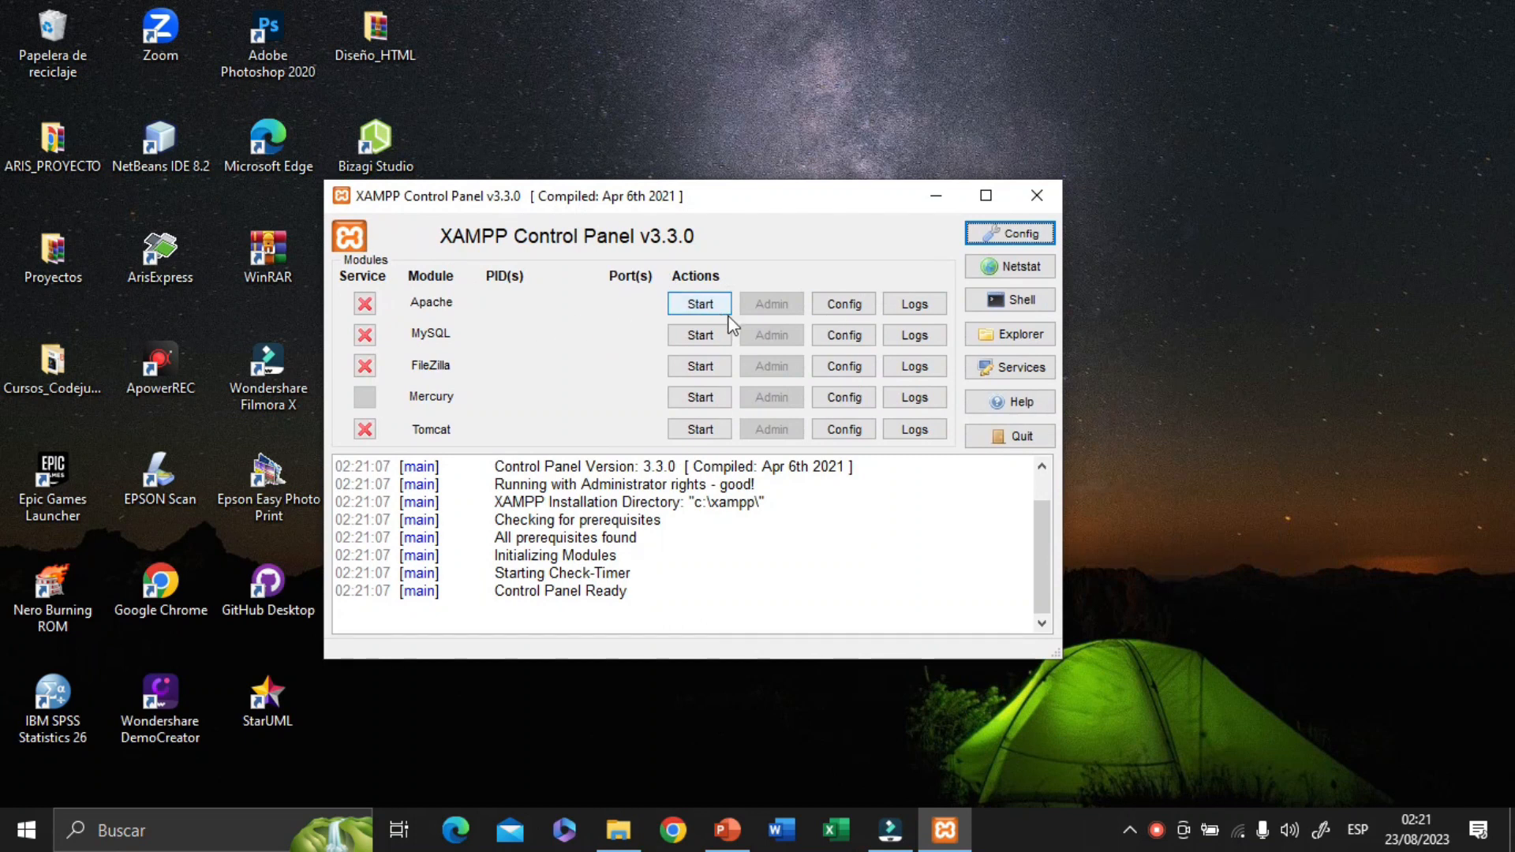
{"action": "left_click", "coordinate": [683, 307]}
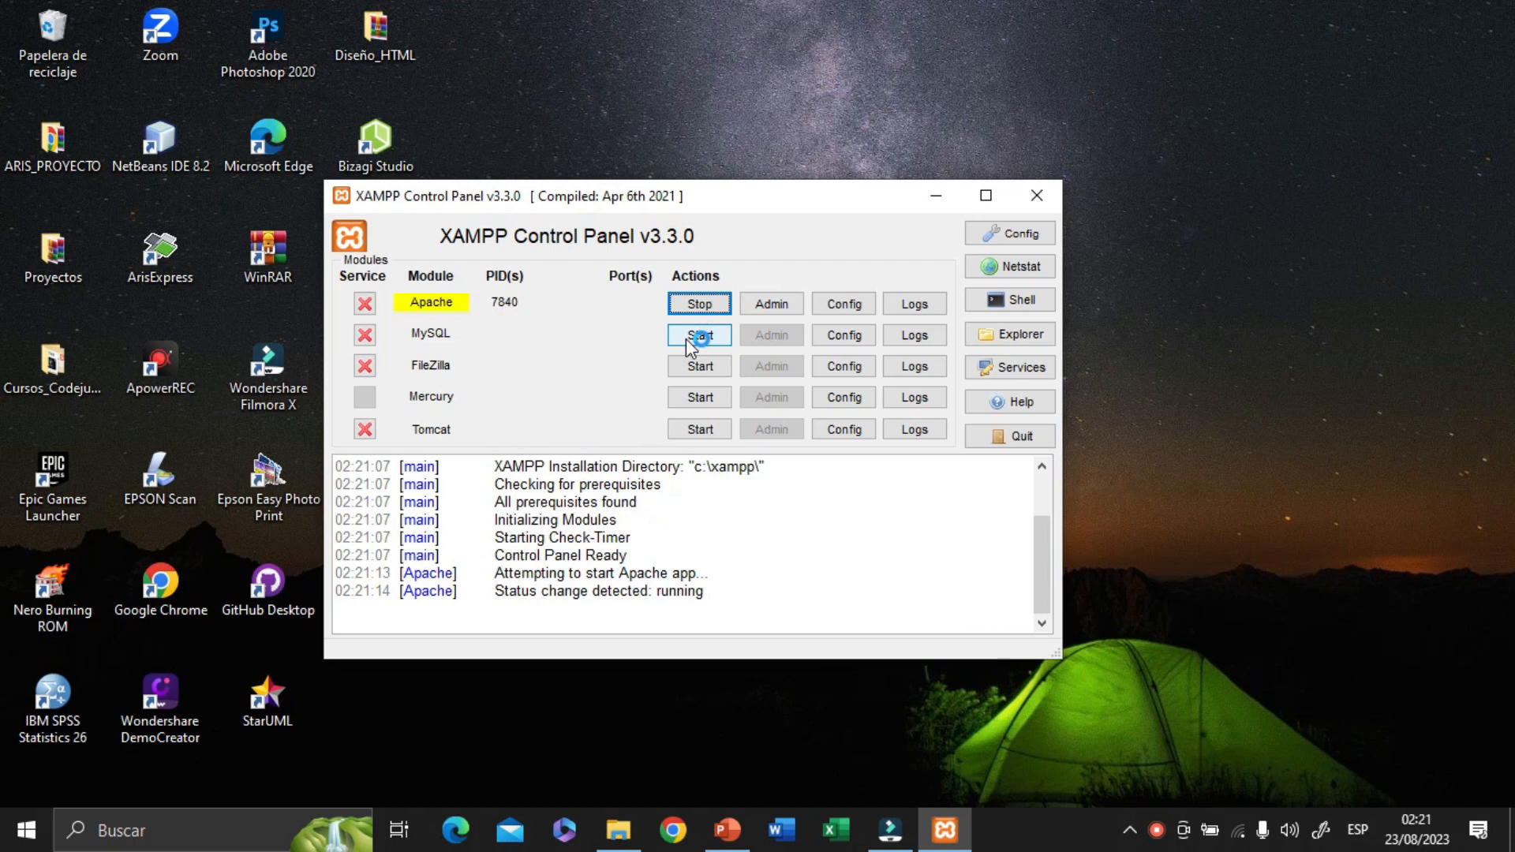
{"action": "left_click", "coordinate": [688, 339]}
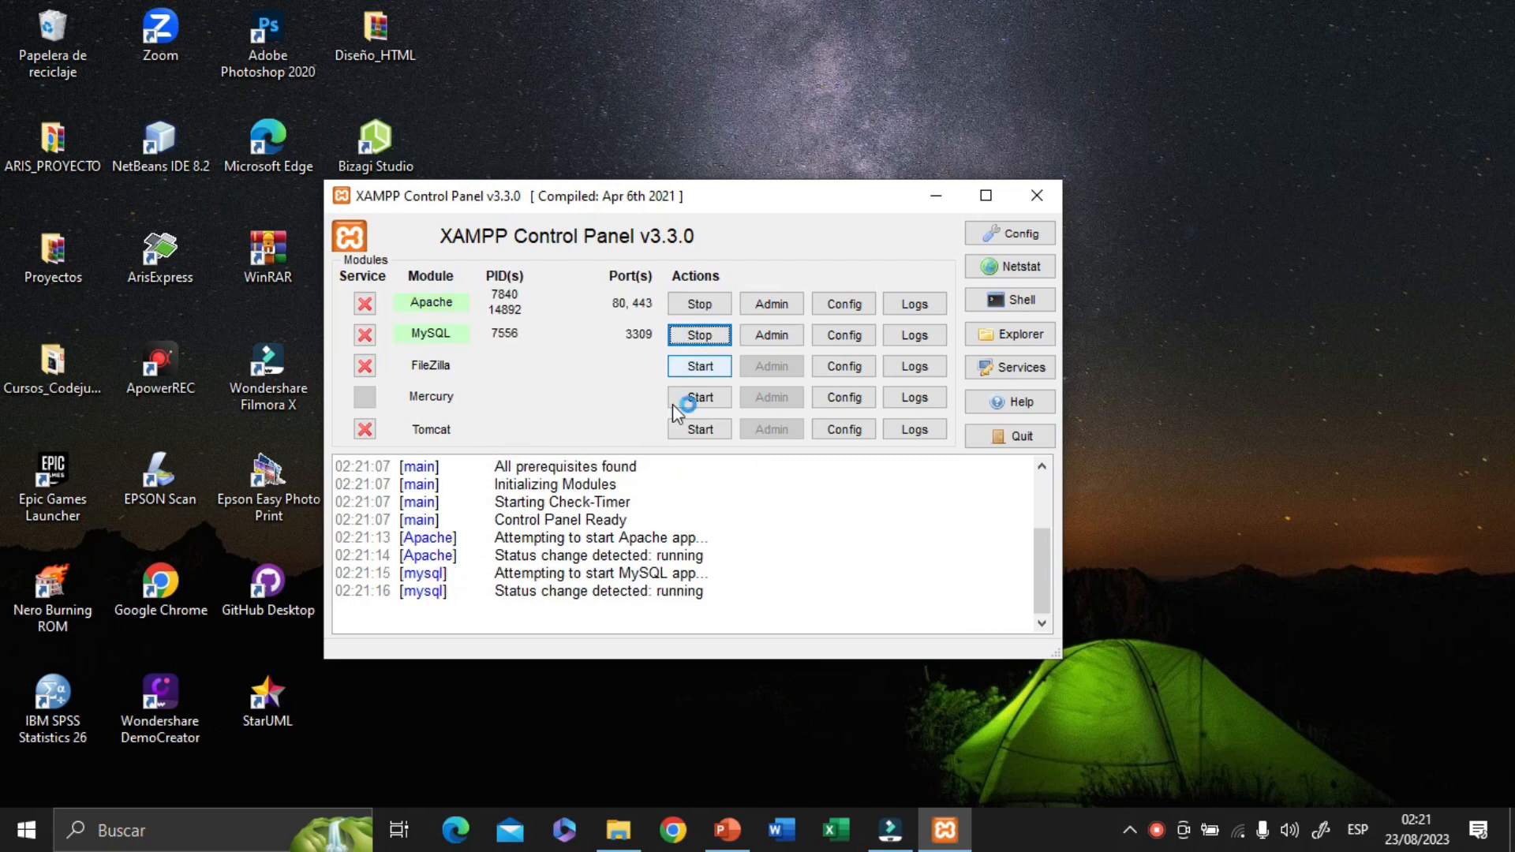
{"action": "scroll", "coordinate": [643, 535], "scroll_direction": "up", "scroll_amount": 3}
{"action": "scroll", "coordinate": [644, 537], "scroll_direction": "down", "scroll_amount": 2}
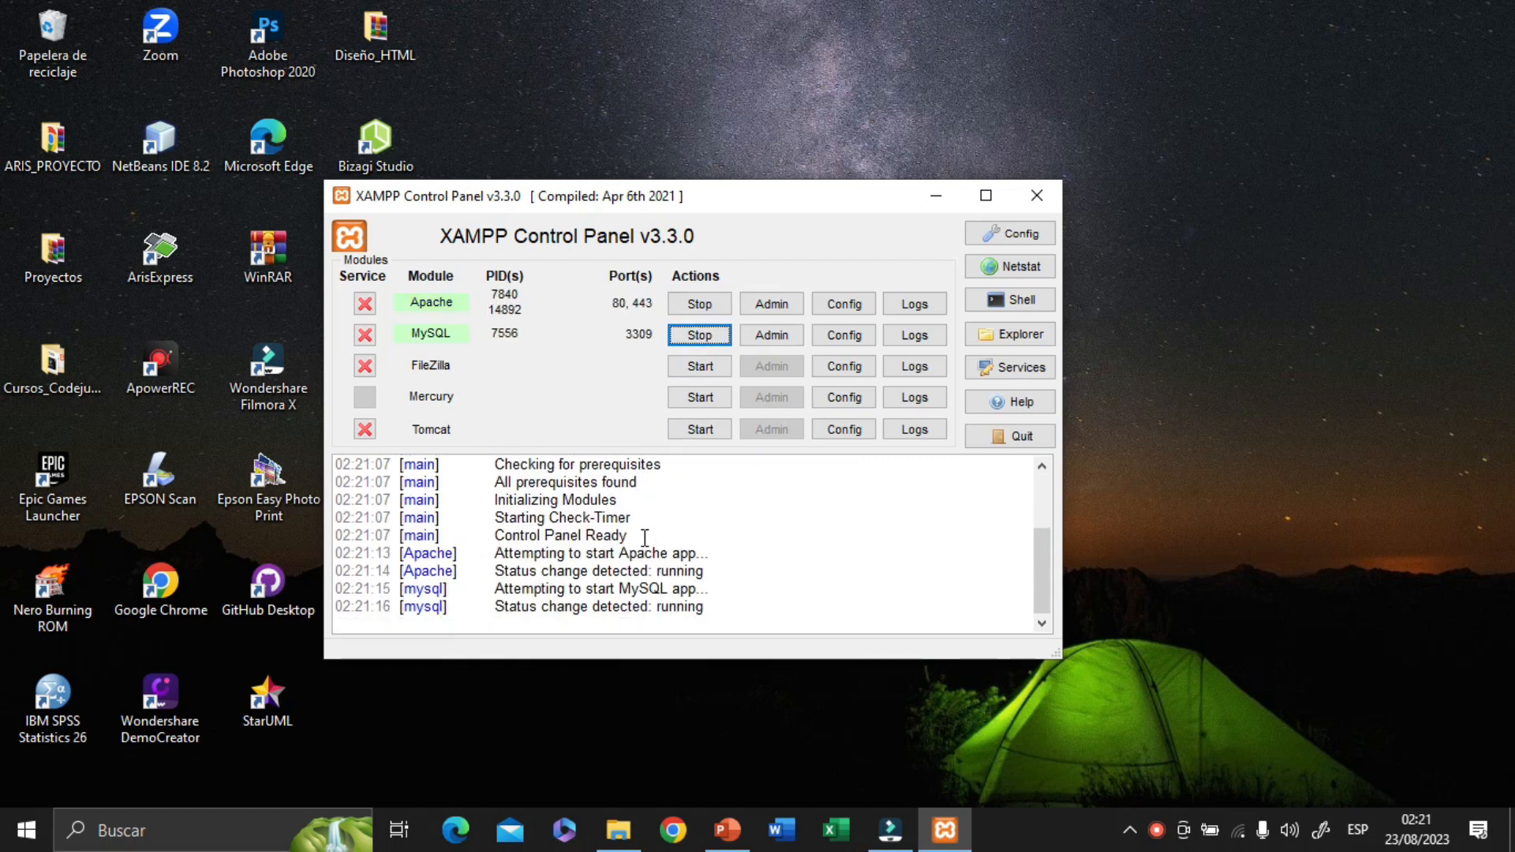
Open phpMyAdmin in the browser from the MySQL module's administration link
{"action": "left_click", "coordinate": [775, 336]}
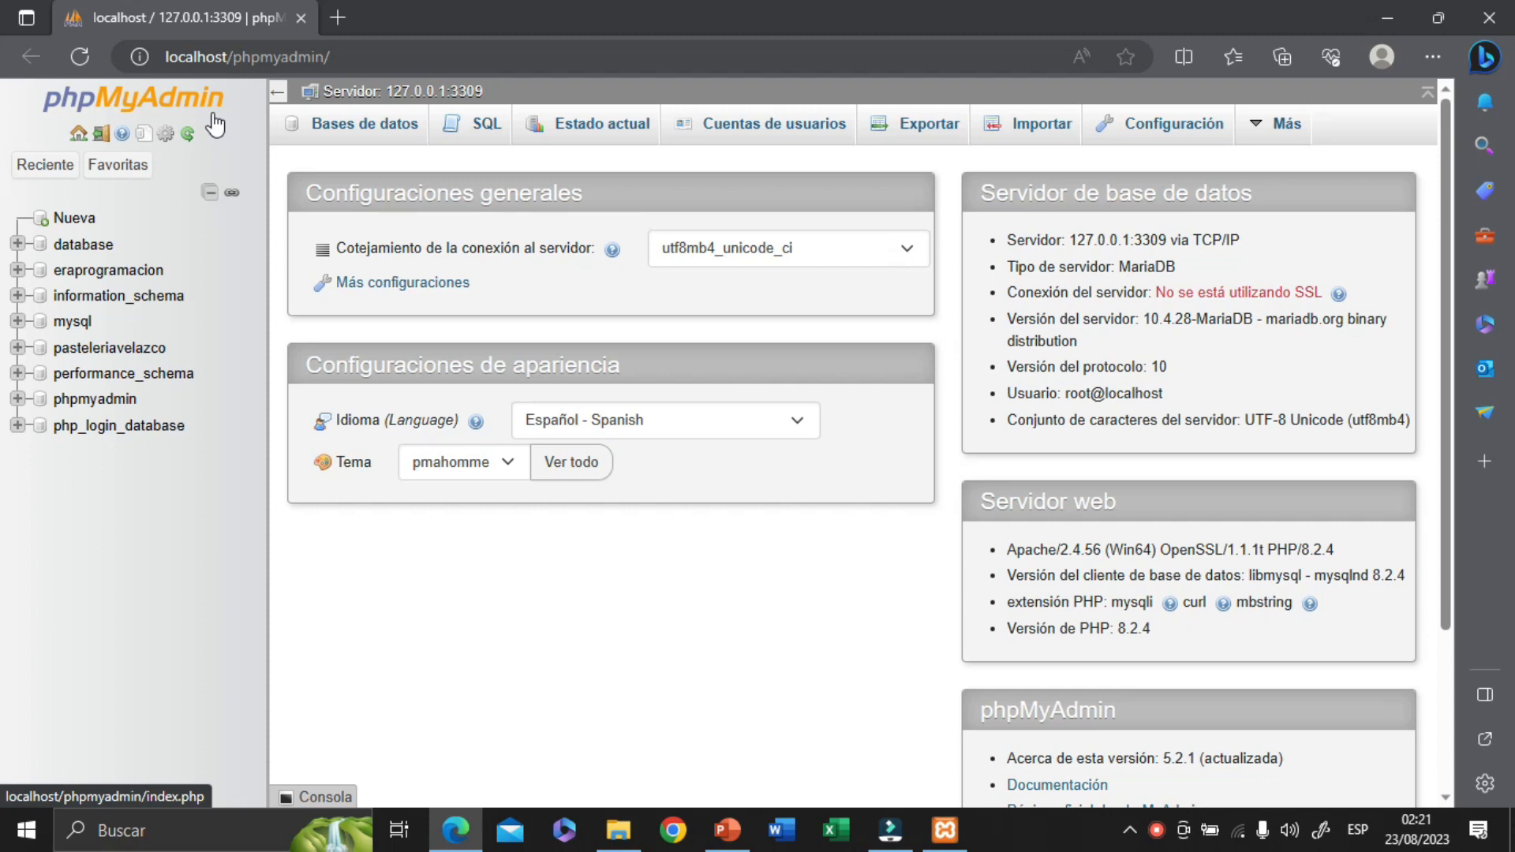
{"action": "left_click", "coordinate": [117, 163]}
{"action": "left_click", "coordinate": [116, 163]}
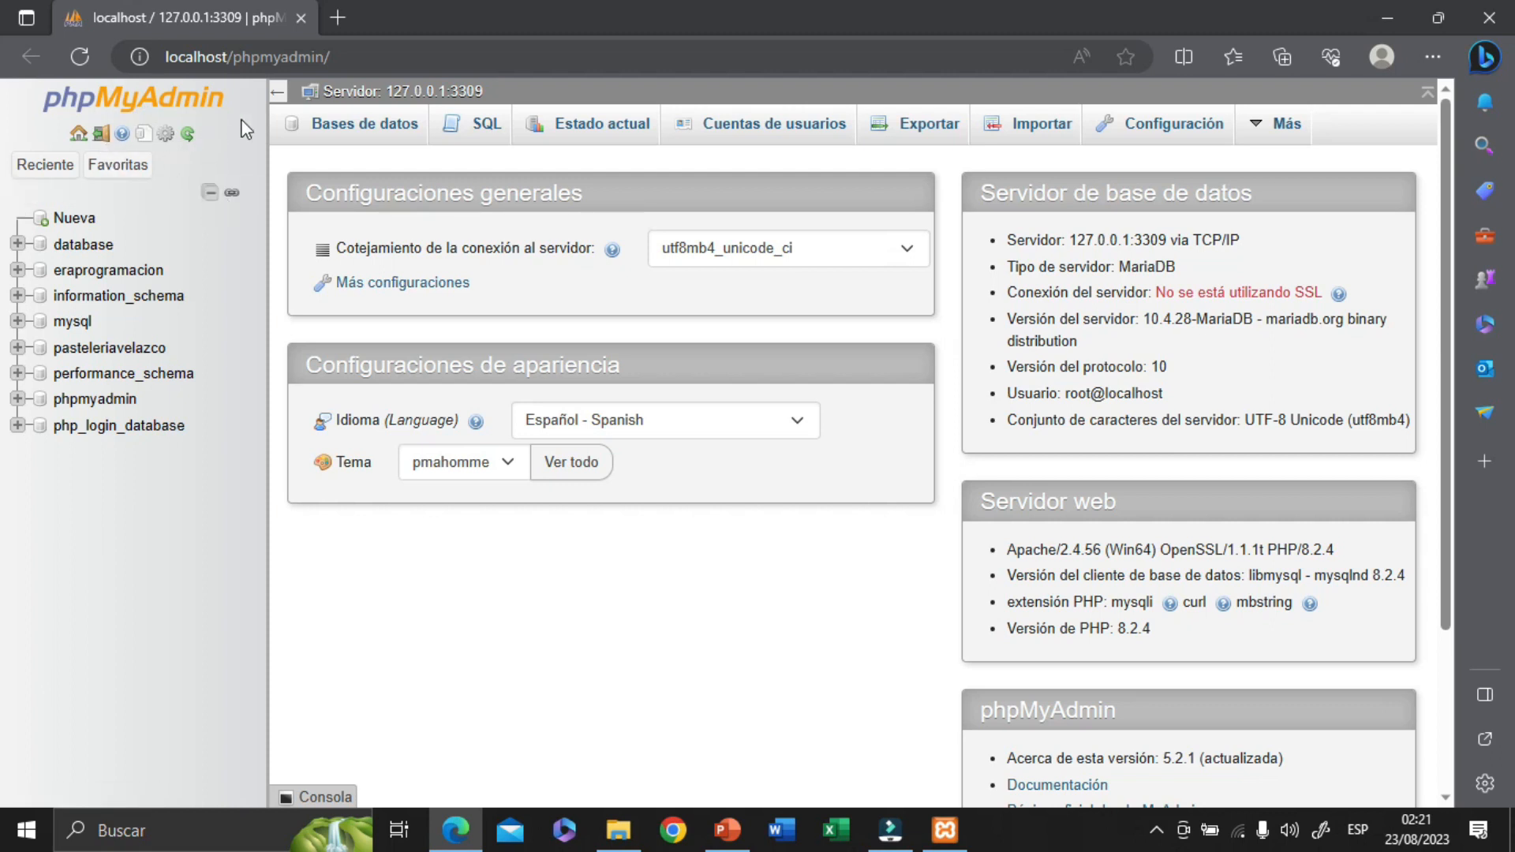
Create a new database named programacion2 with the utf8mb4_general_ci collation
{"action": "left_click", "coordinate": [83, 223]}
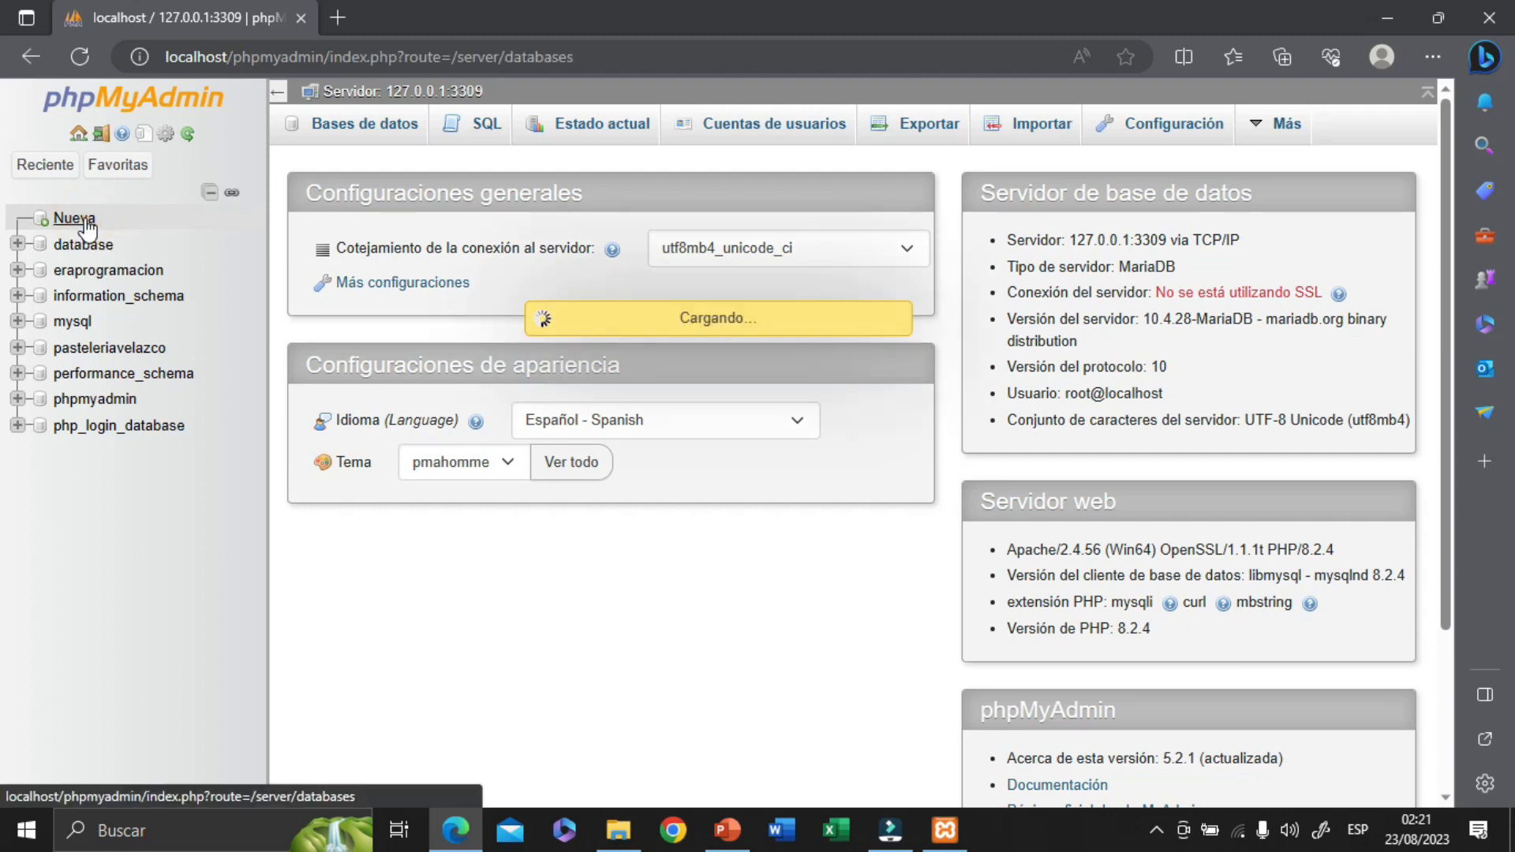
{"action": "left_click", "coordinate": [372, 310]}
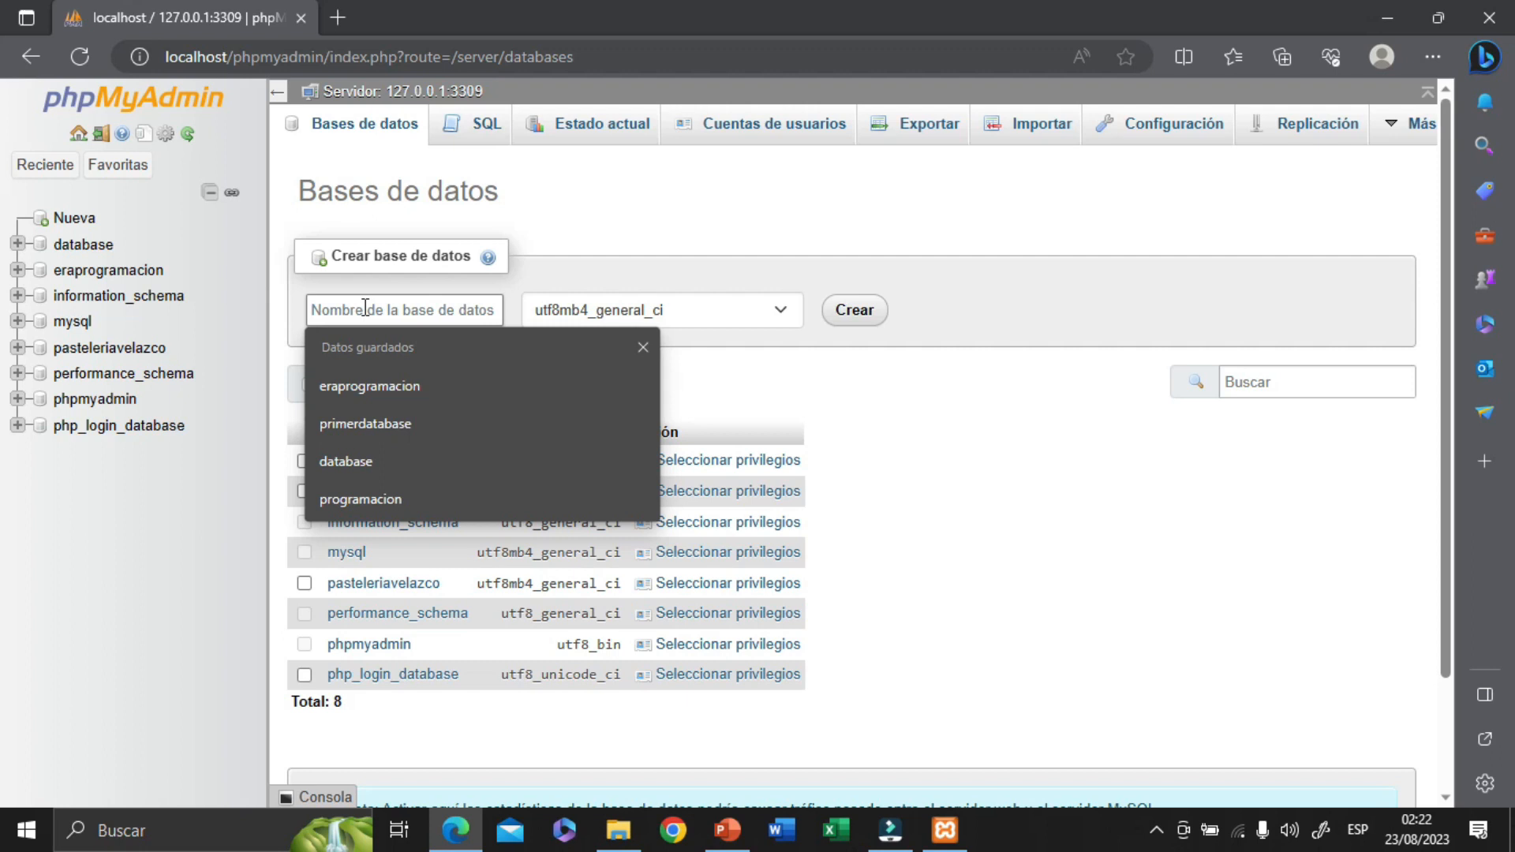
{"action": "type", "text": "programacion2"}
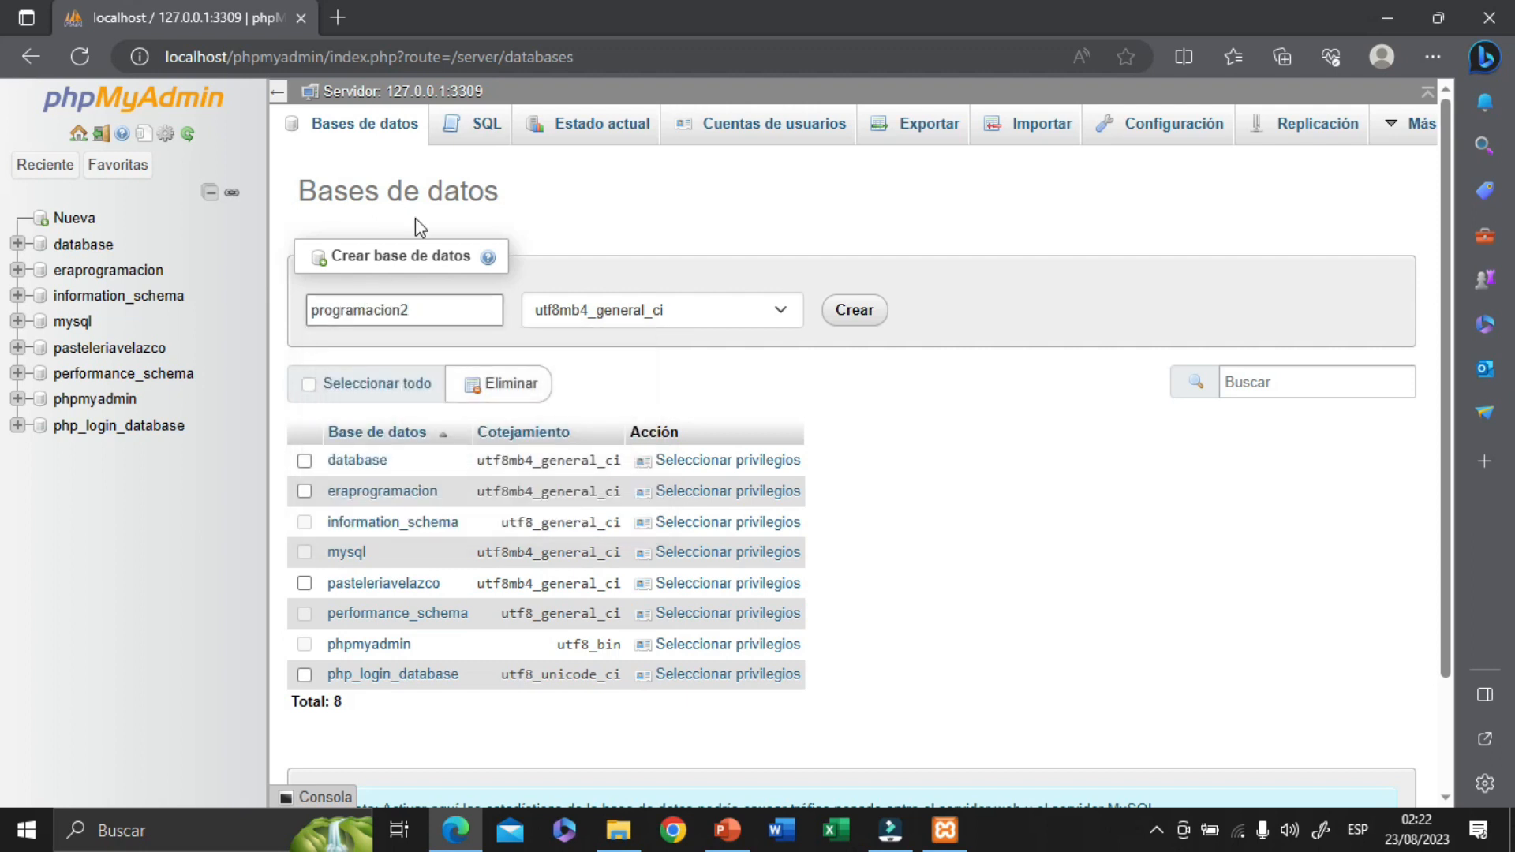
{"action": "left_click", "coordinate": [850, 310]}
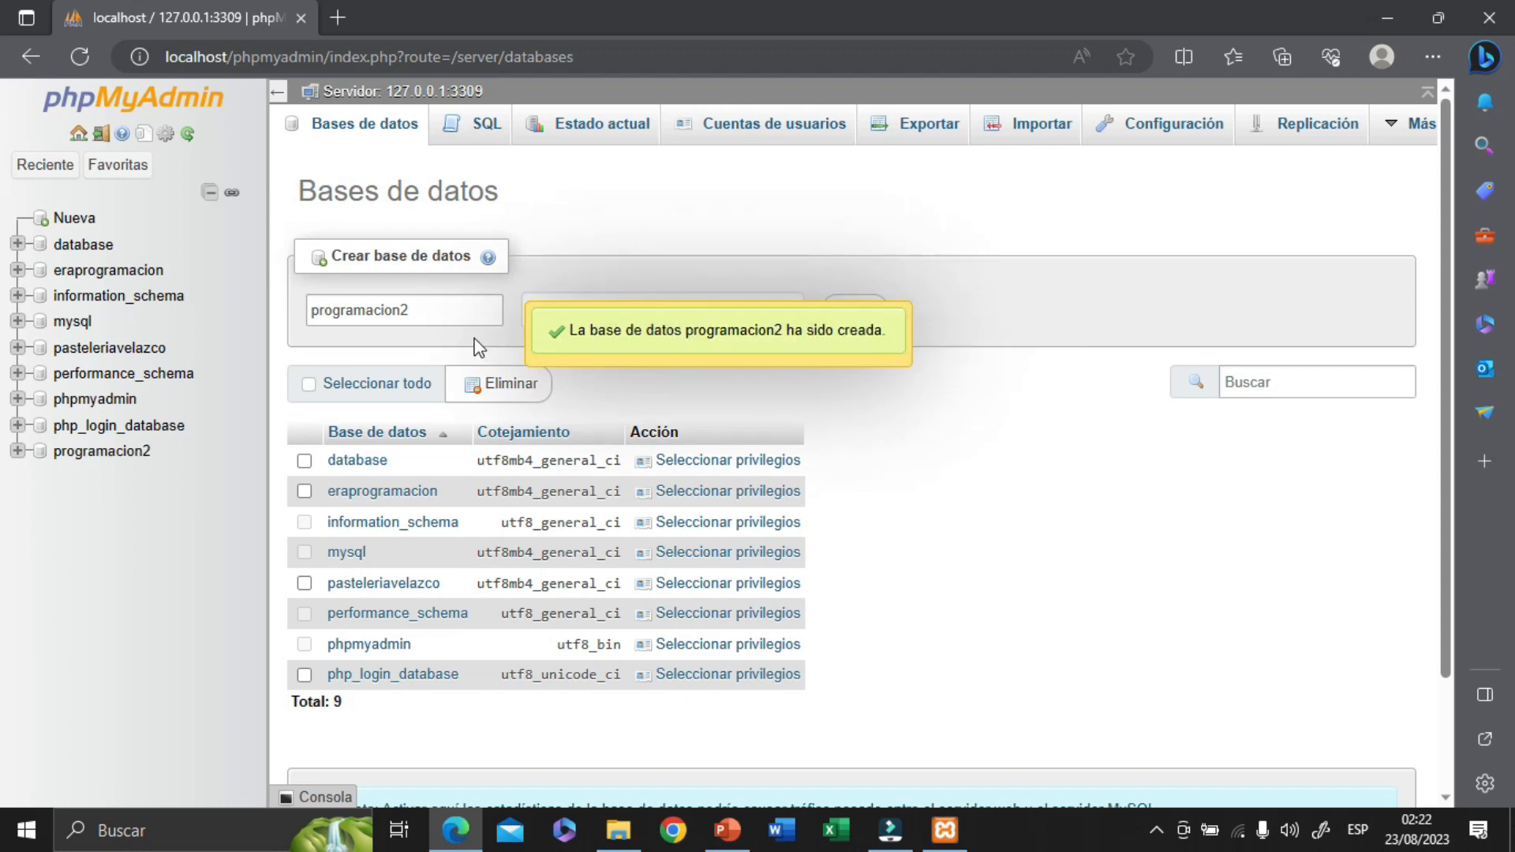
Create a new four-column table named usuarios in the programacion2 database
{"action": "left_click", "coordinate": [103, 455]}
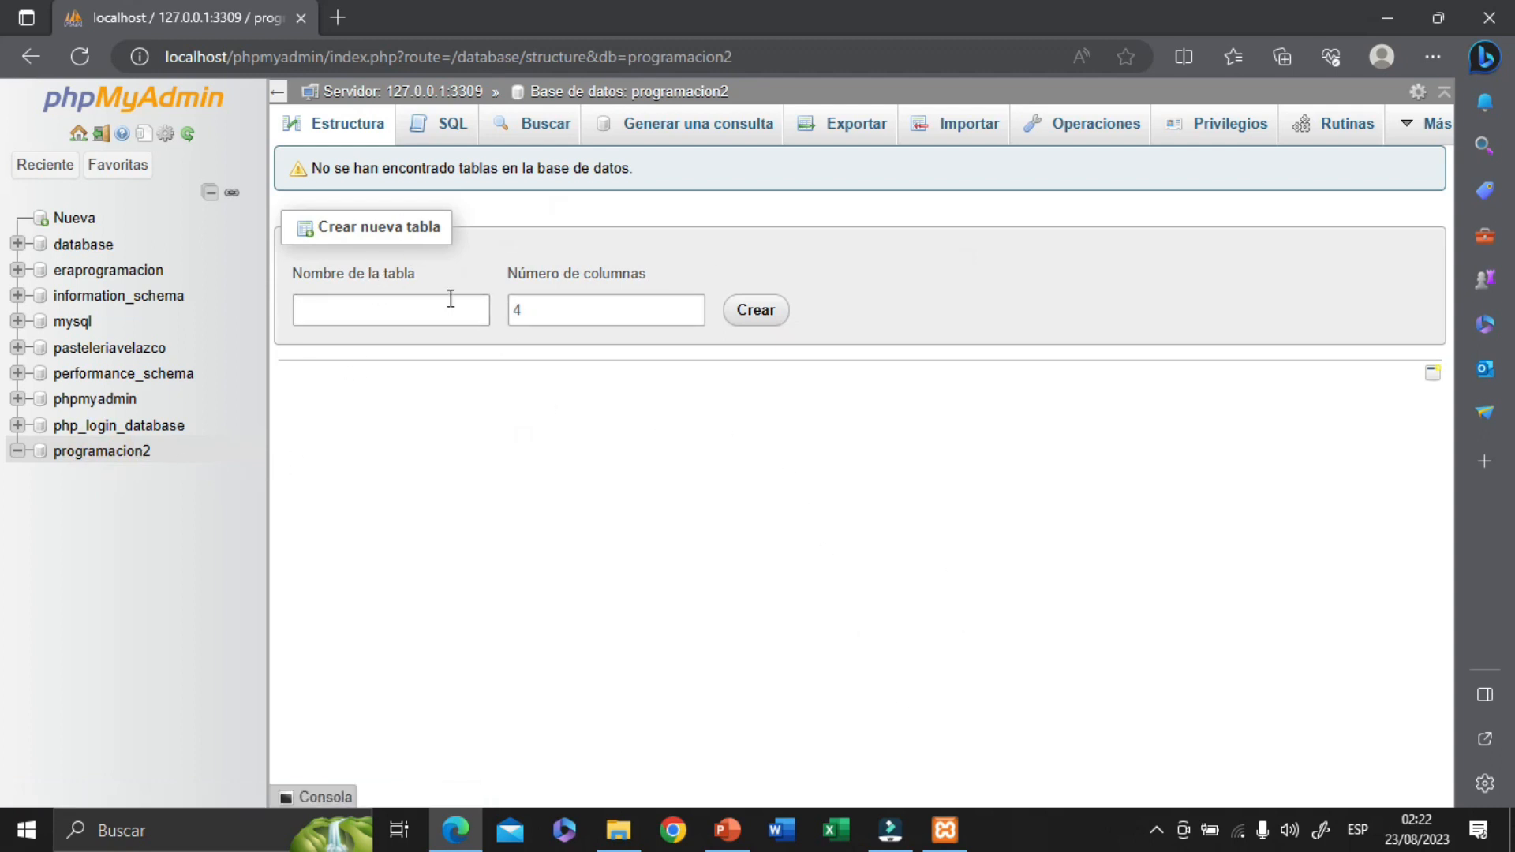
{"action": "left_click", "coordinate": [422, 309]}
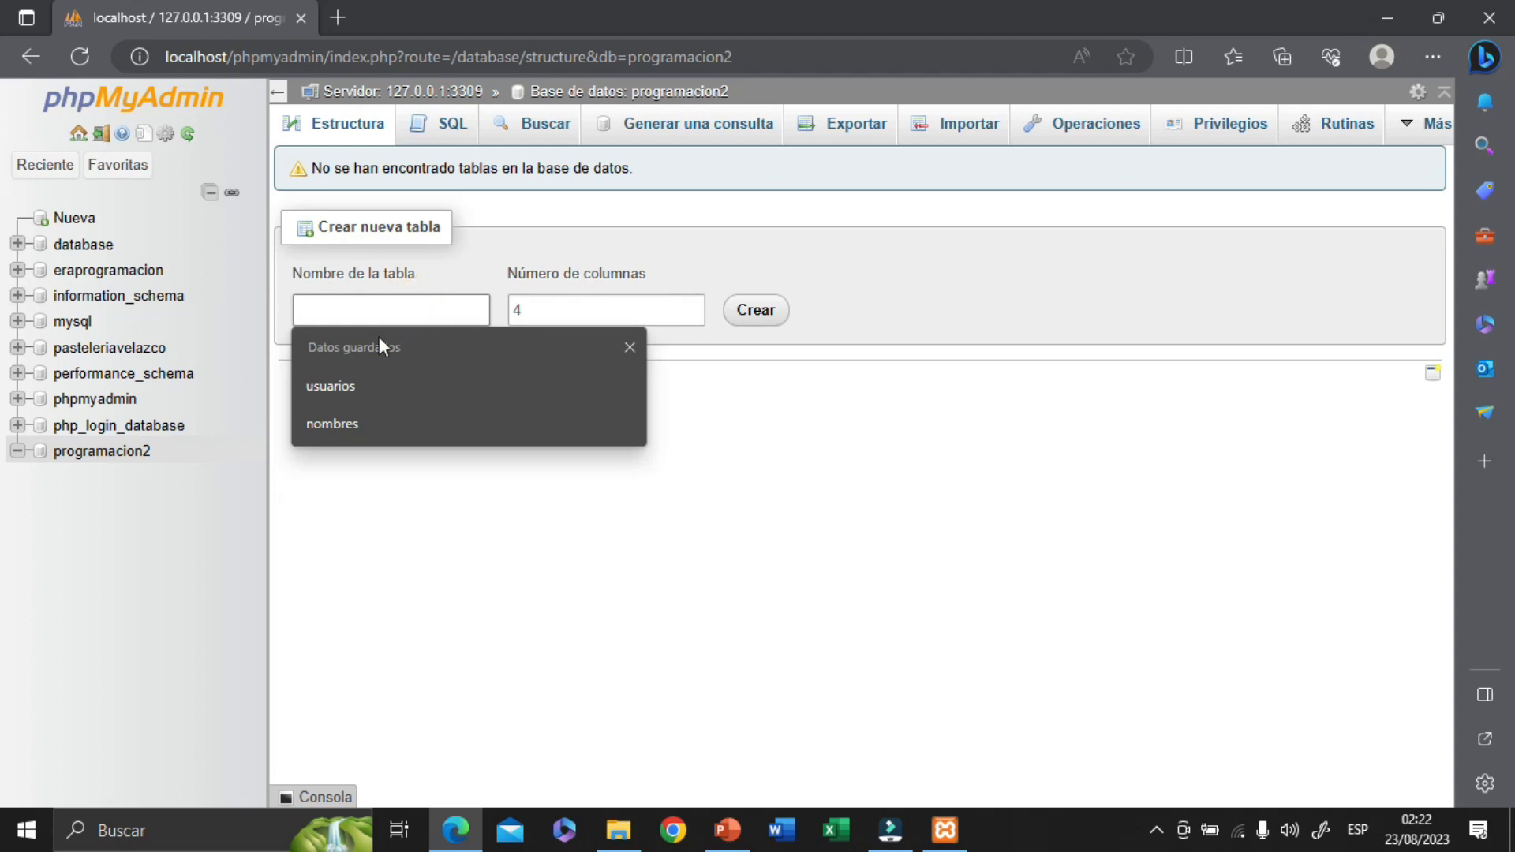
{"action": "left_click", "coordinate": [344, 423]}
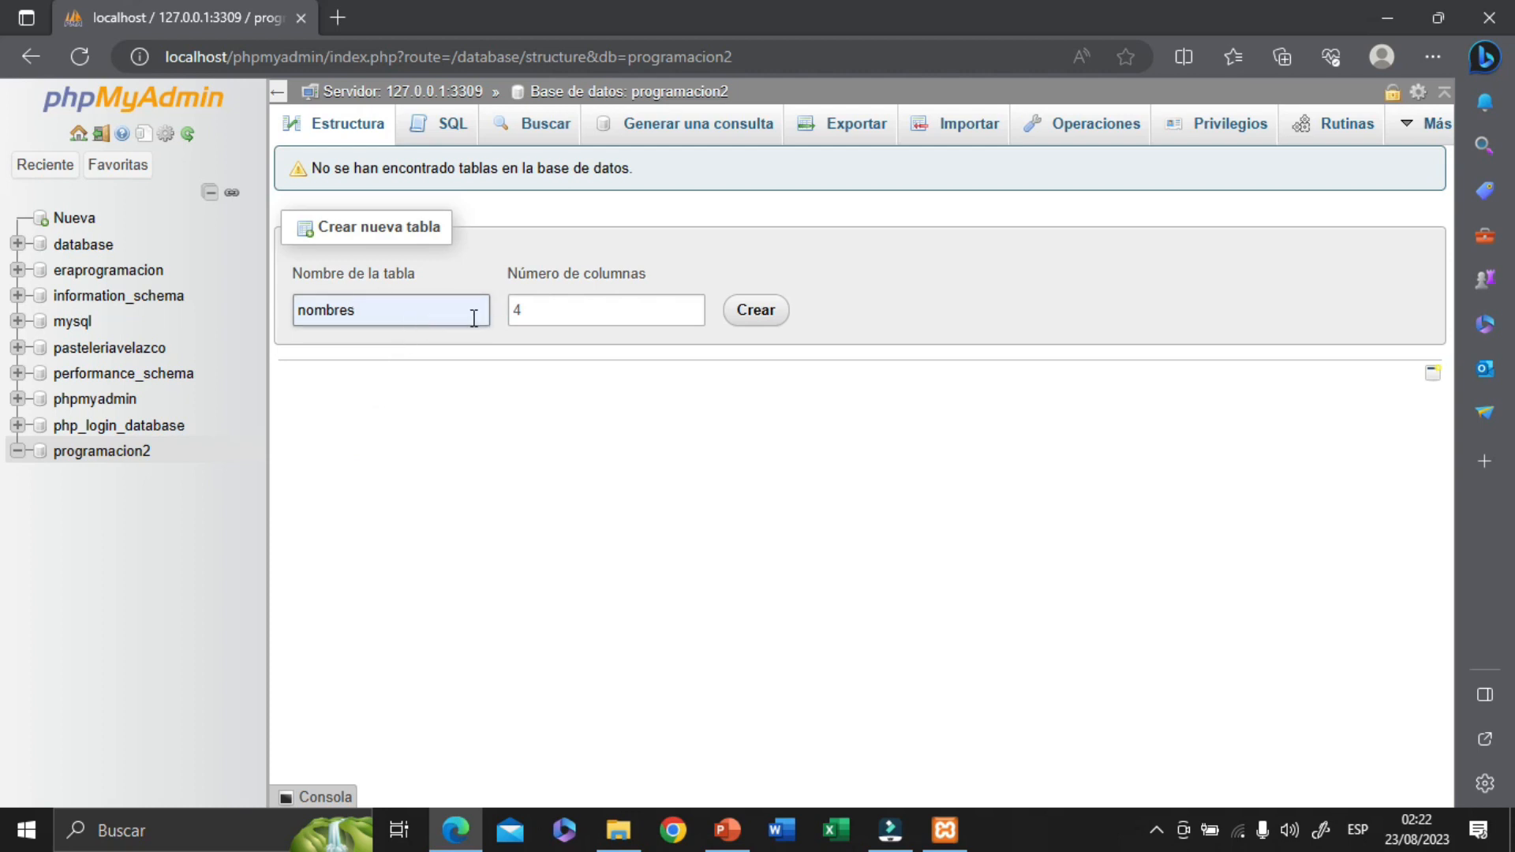
{"action": "double_click", "coordinate": [391, 306]}
{"action": "type", "text": "usu"}
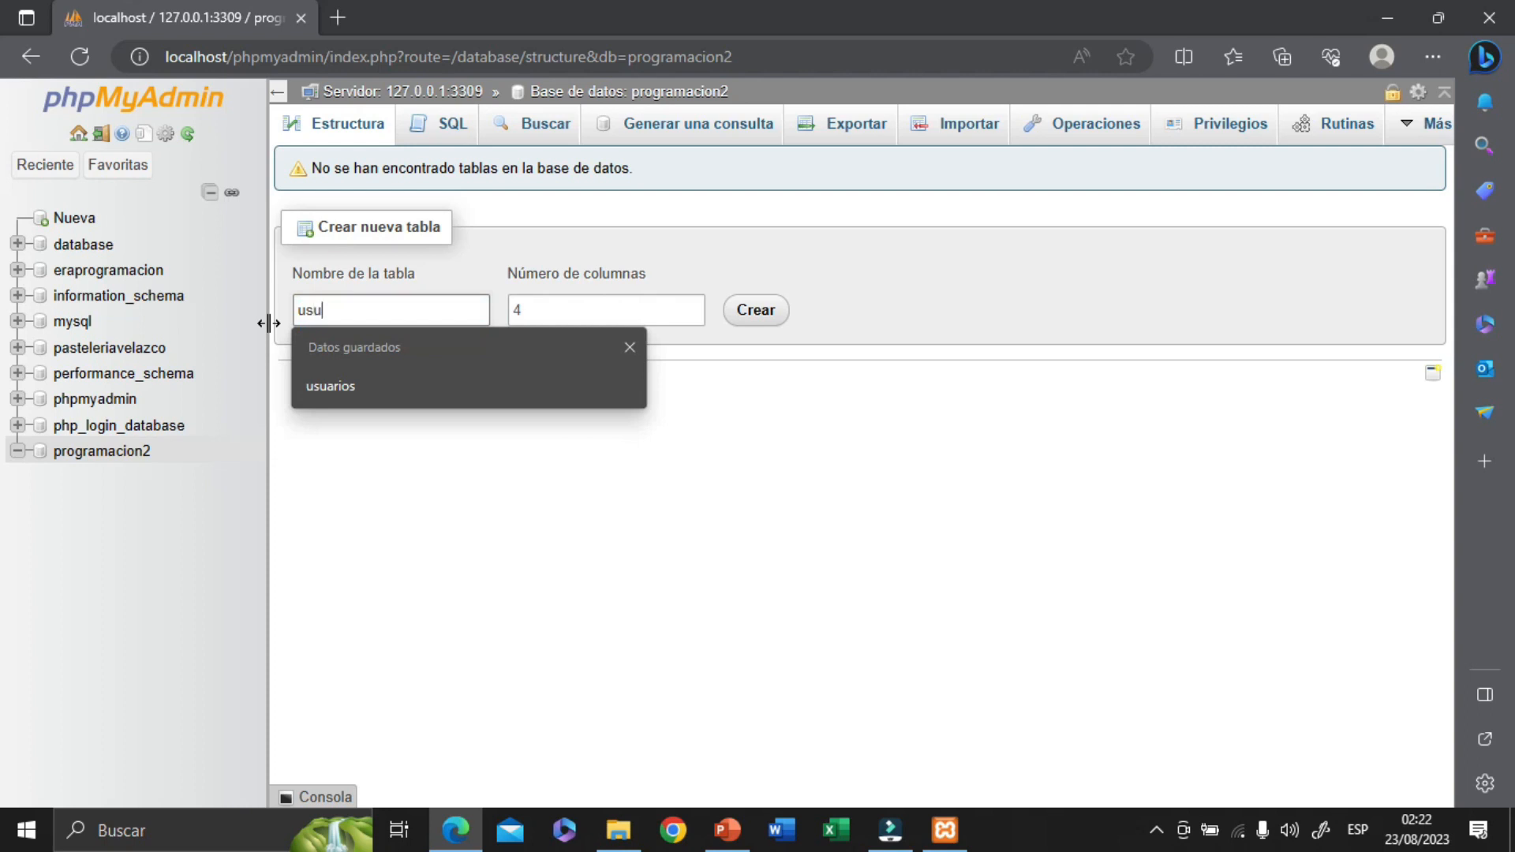
{"action": "type", "text": "arios"}
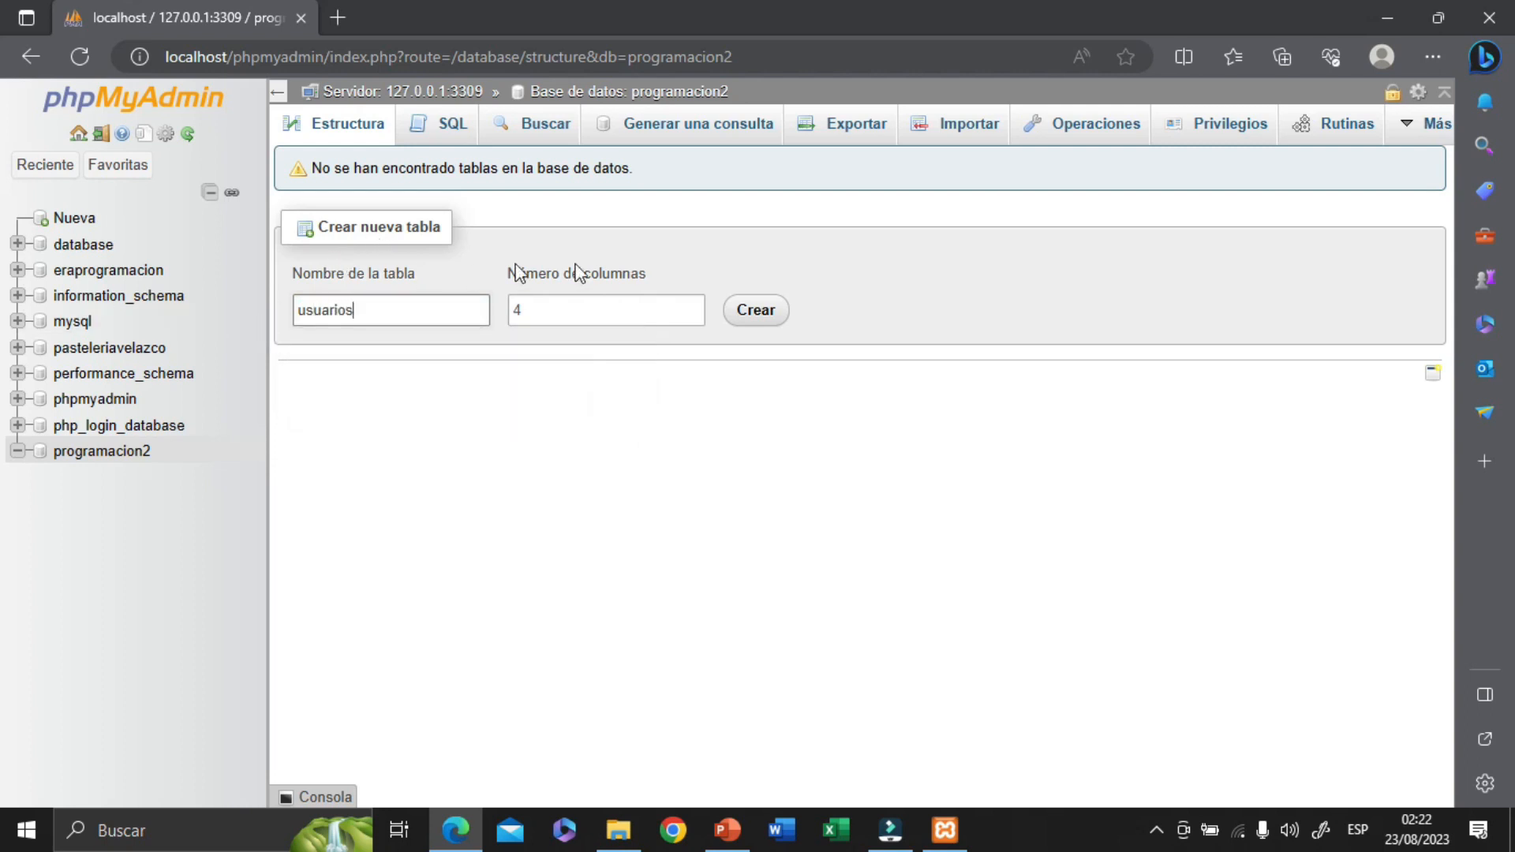
{"action": "left_click", "coordinate": [746, 312]}
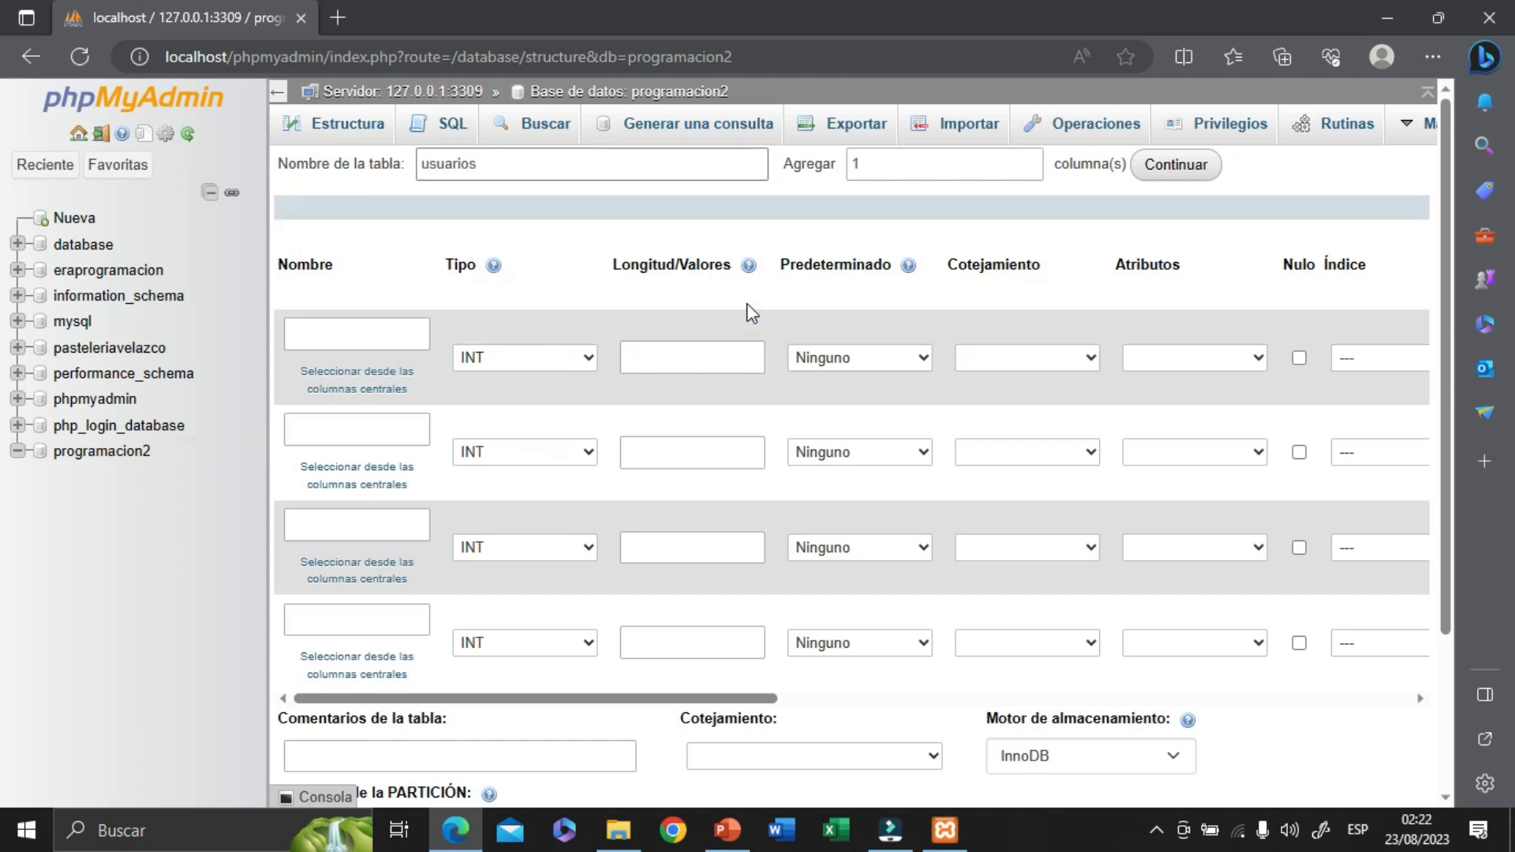
Name the table's first column id and enable auto-increment on it with a PRIMARY index
{"action": "left_click", "coordinate": [358, 325]}
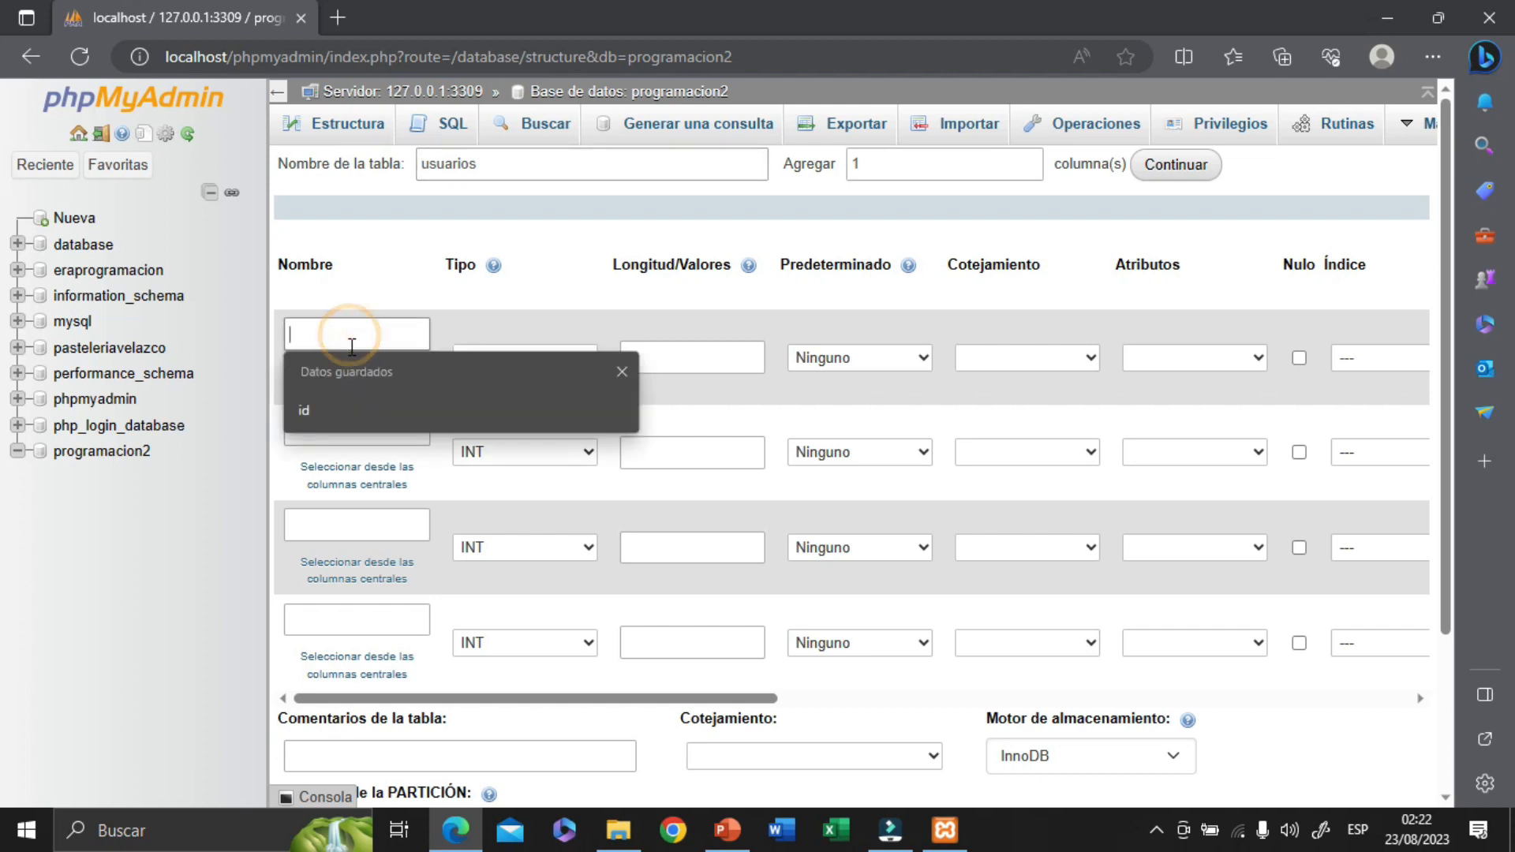
{"action": "left_click", "coordinate": [332, 404]}
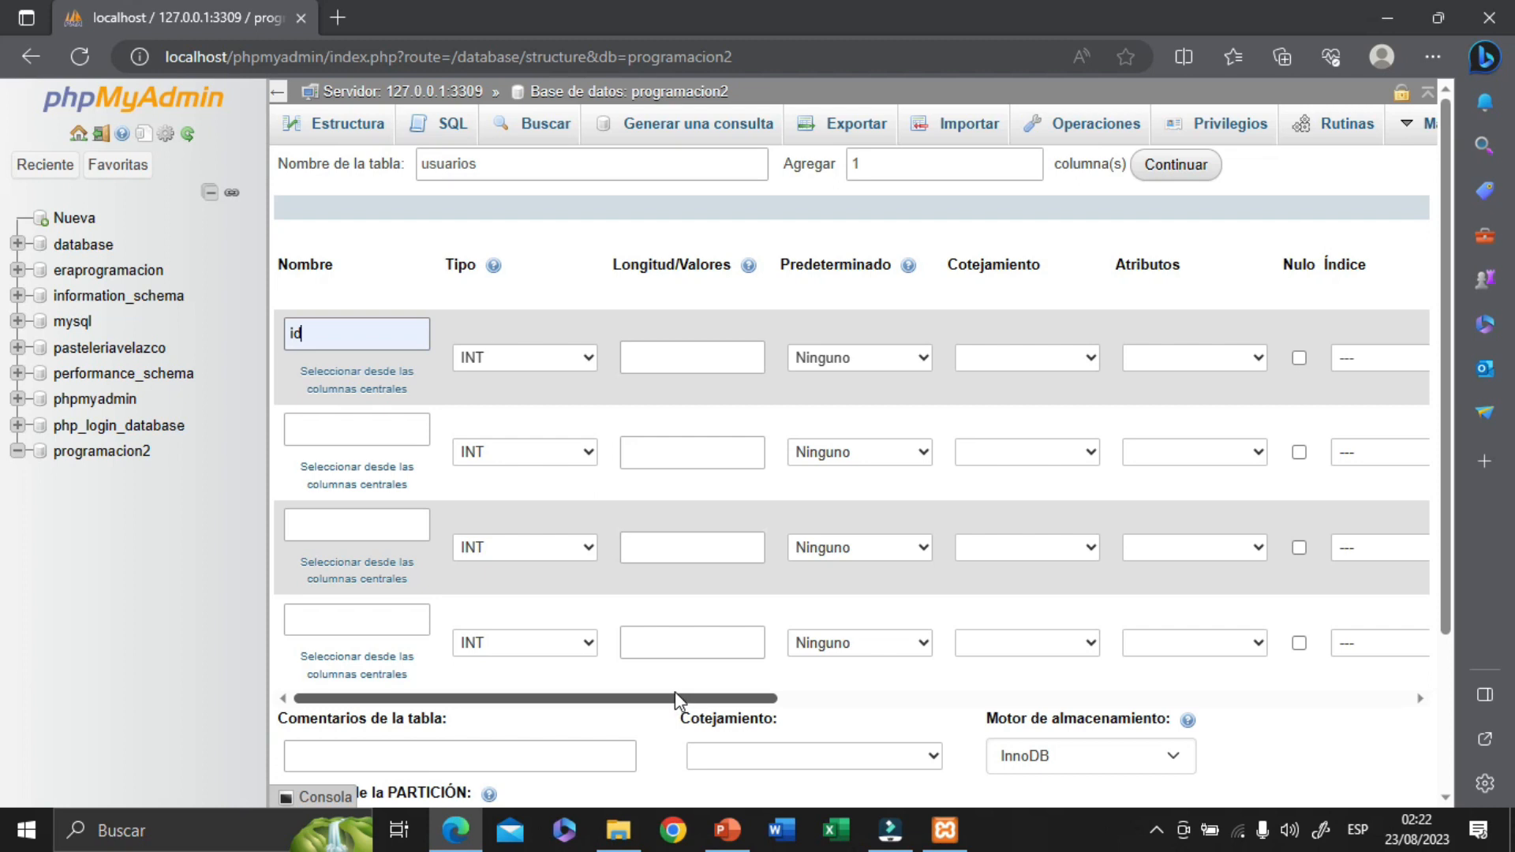
{"action": "mouse_move", "coordinate": [661, 705]}
{"action": "left_mouse_down"}
{"action": "mouse_move", "coordinate": [813, 721]}
{"action": "mouse_move", "coordinate": [658, 714]}
{"action": "left_mouse_up"}
{"action": "left_click_drag", "start_coordinate": [660, 710], "coordinate": [827, 709]}
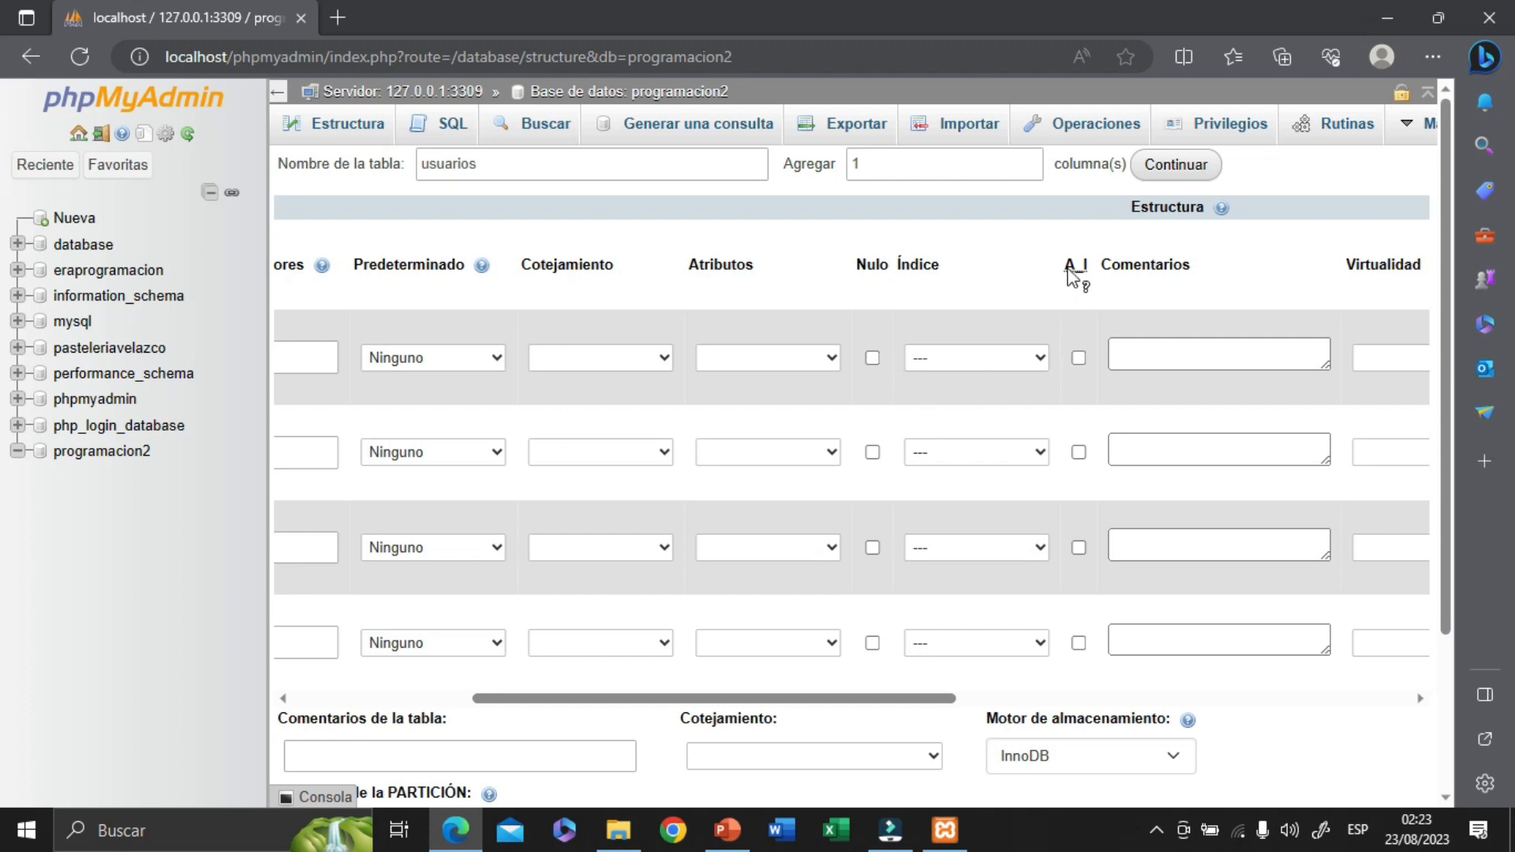
{"action": "left_click", "coordinate": [1078, 359]}
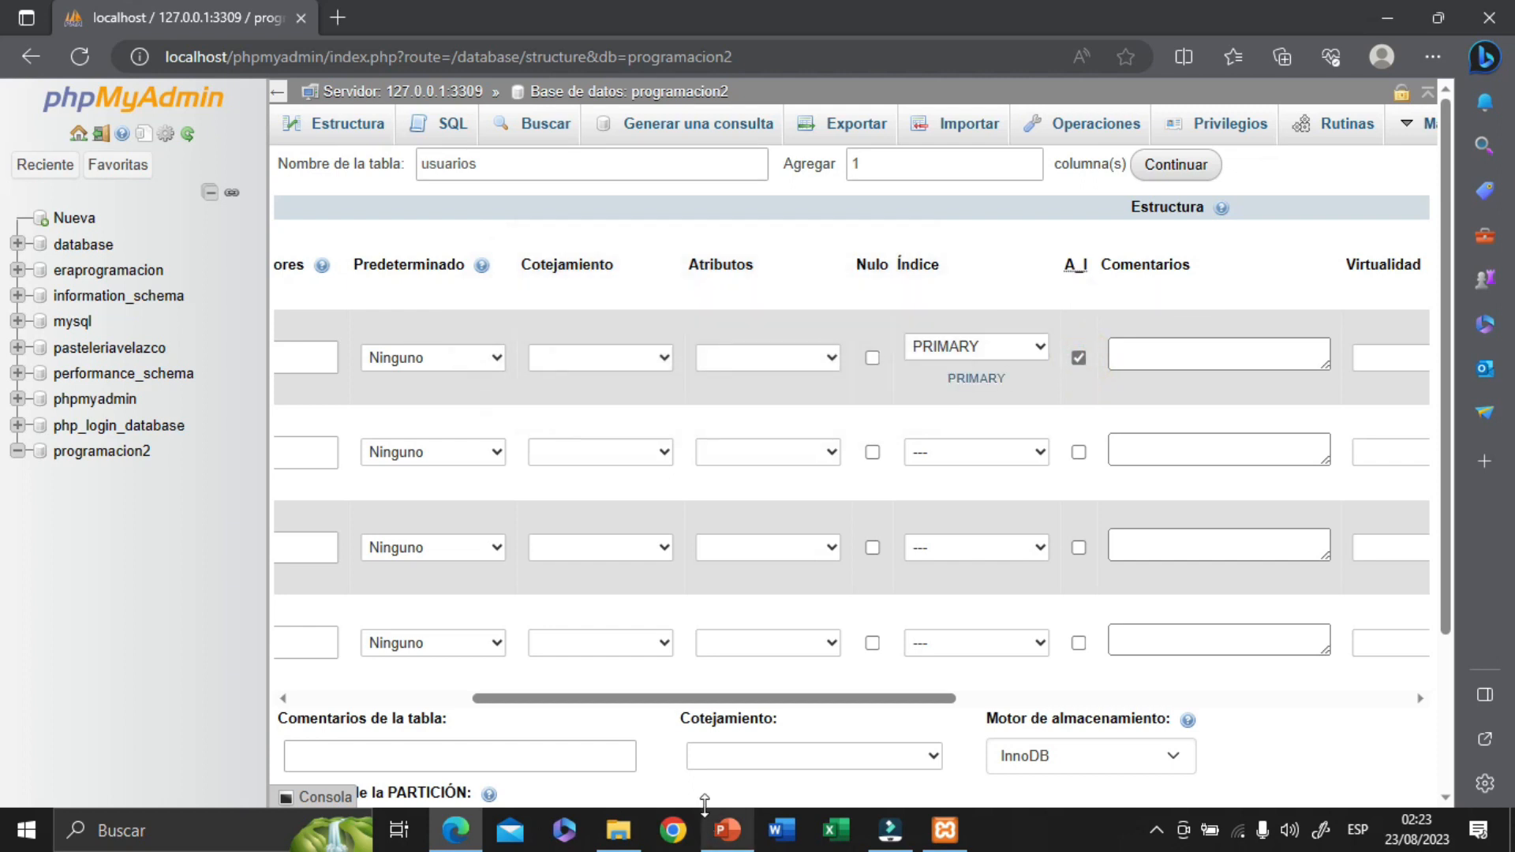
Name the remaining three columns of the usuarios table nombre, correo and contraseña
{"action": "left_click", "coordinate": [764, 698]}
{"action": "left_click_drag", "start_coordinate": [763, 697], "coordinate": [452, 654]}
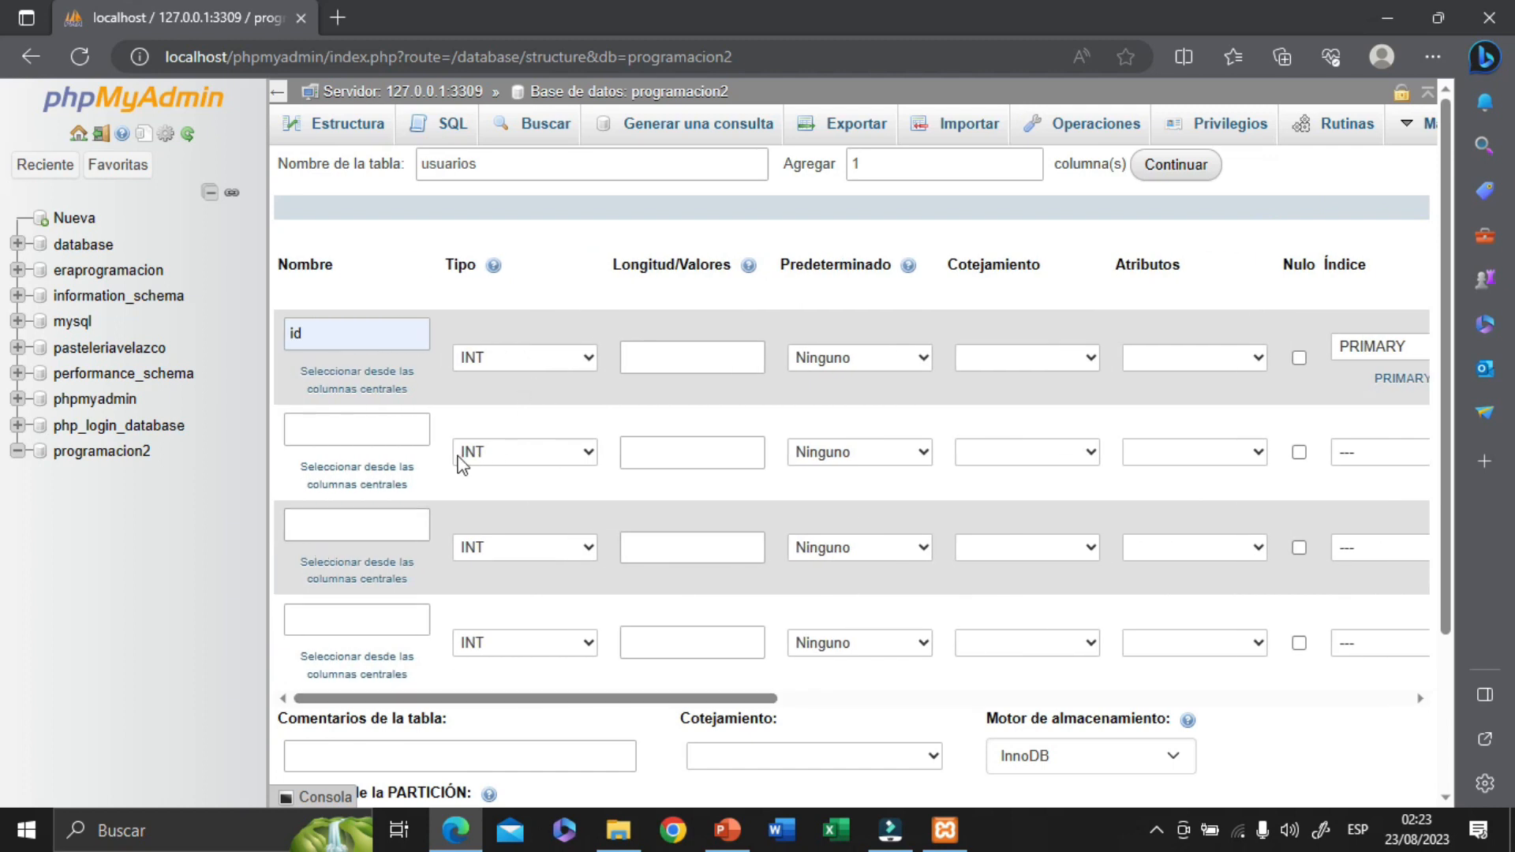
{"action": "left_click", "coordinate": [367, 430]}
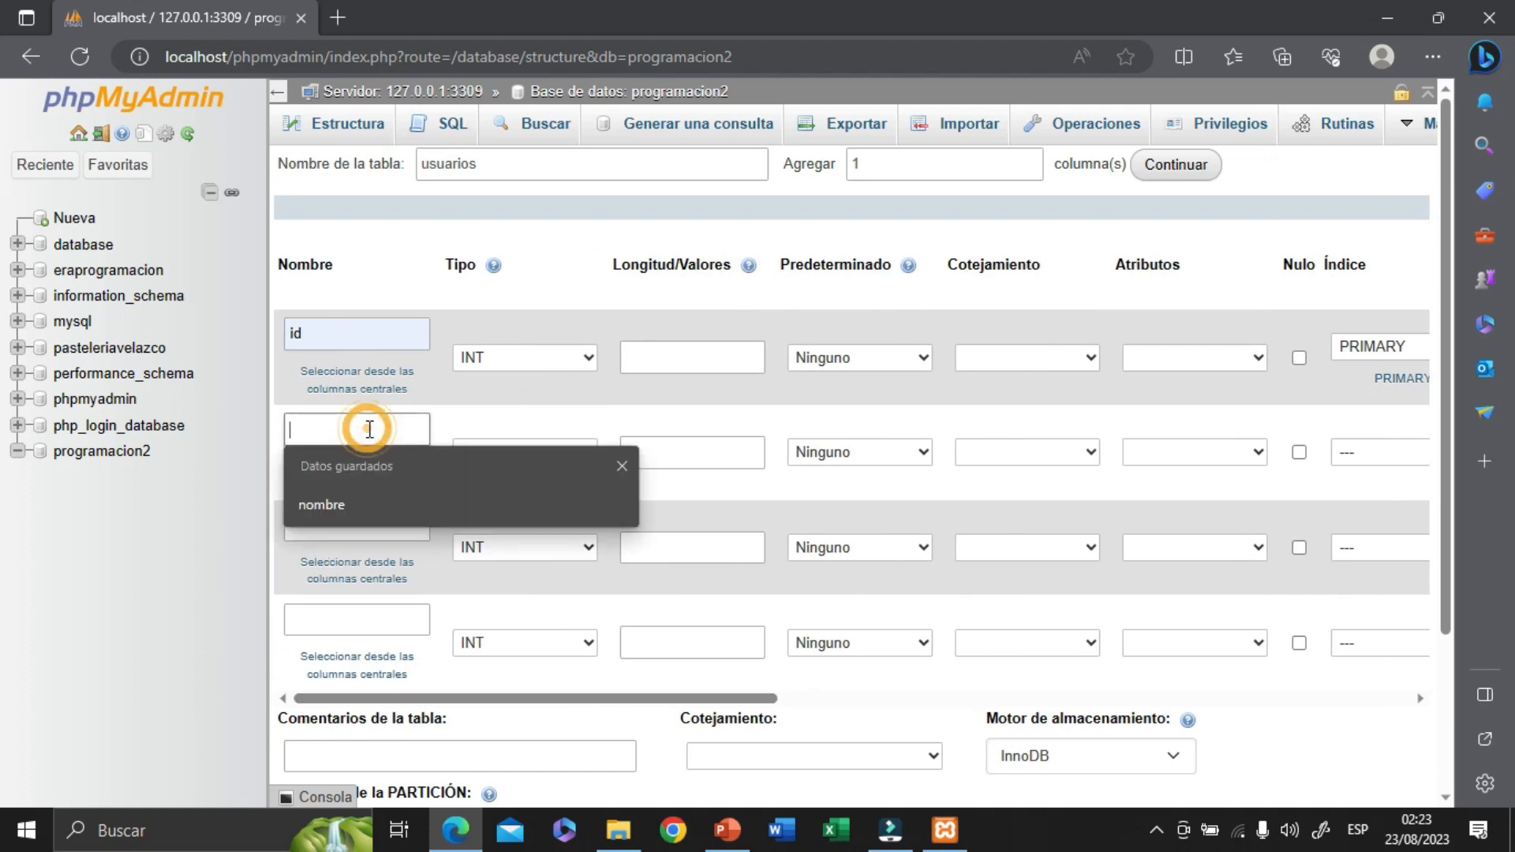
{"action": "left_click", "coordinate": [351, 502]}
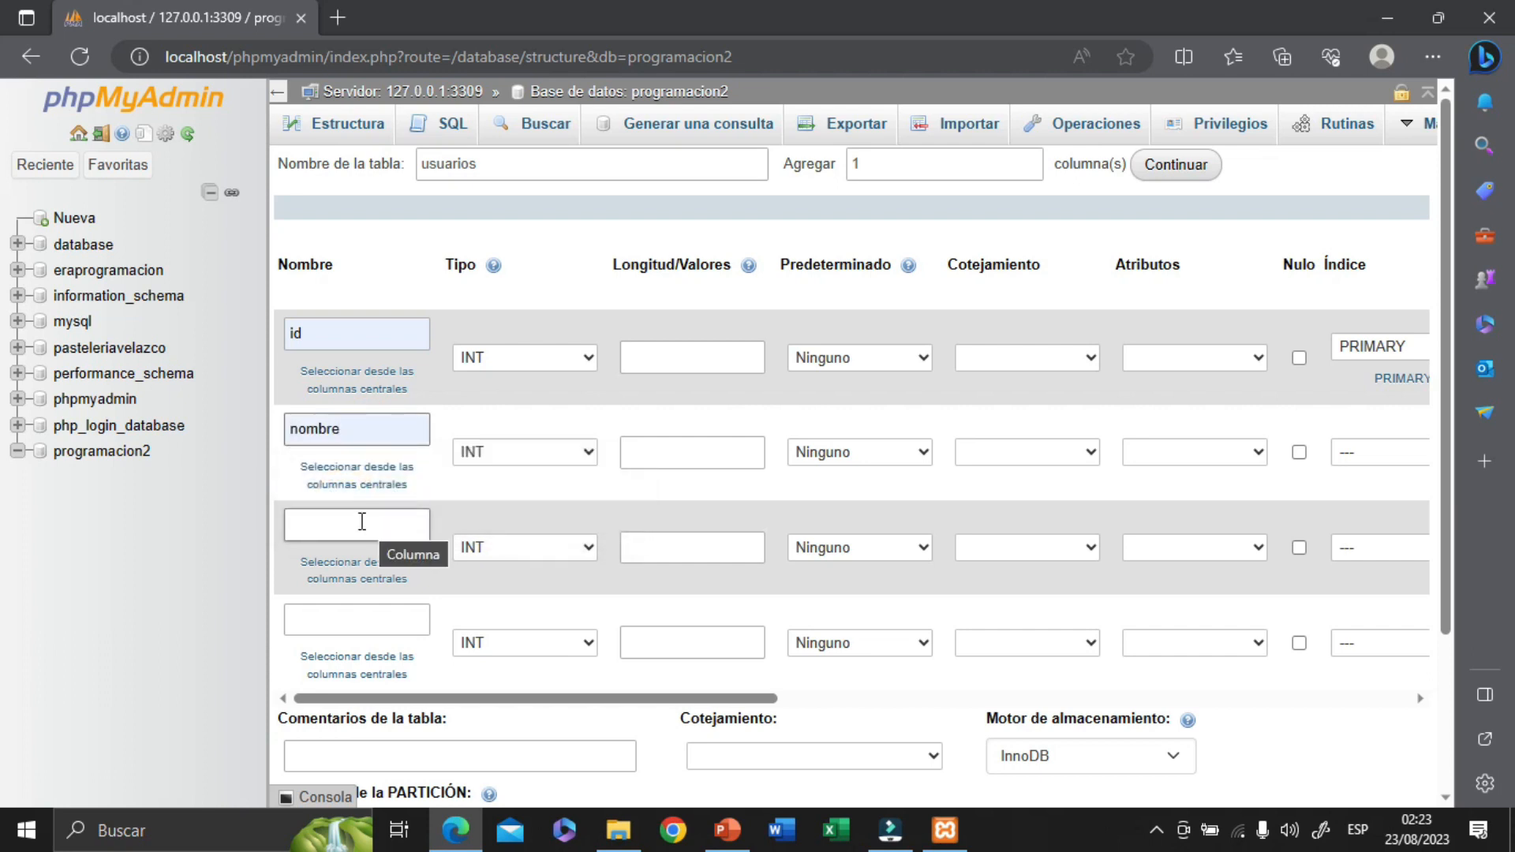
{"action": "left_click", "coordinate": [361, 522]}
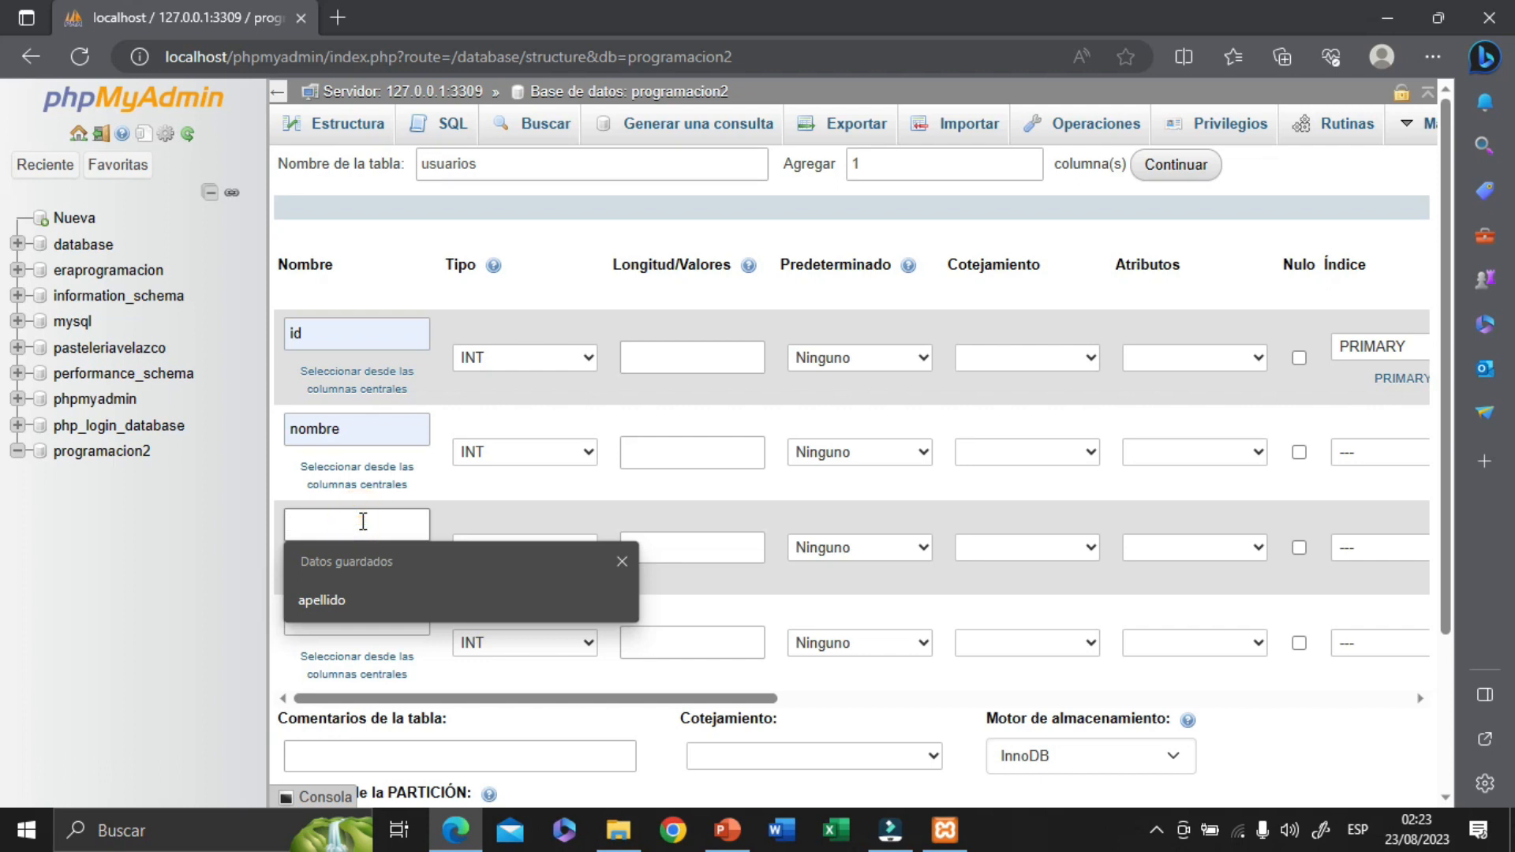
{"action": "type", "text": "correo"}
{"action": "left_click", "coordinate": [357, 621]}
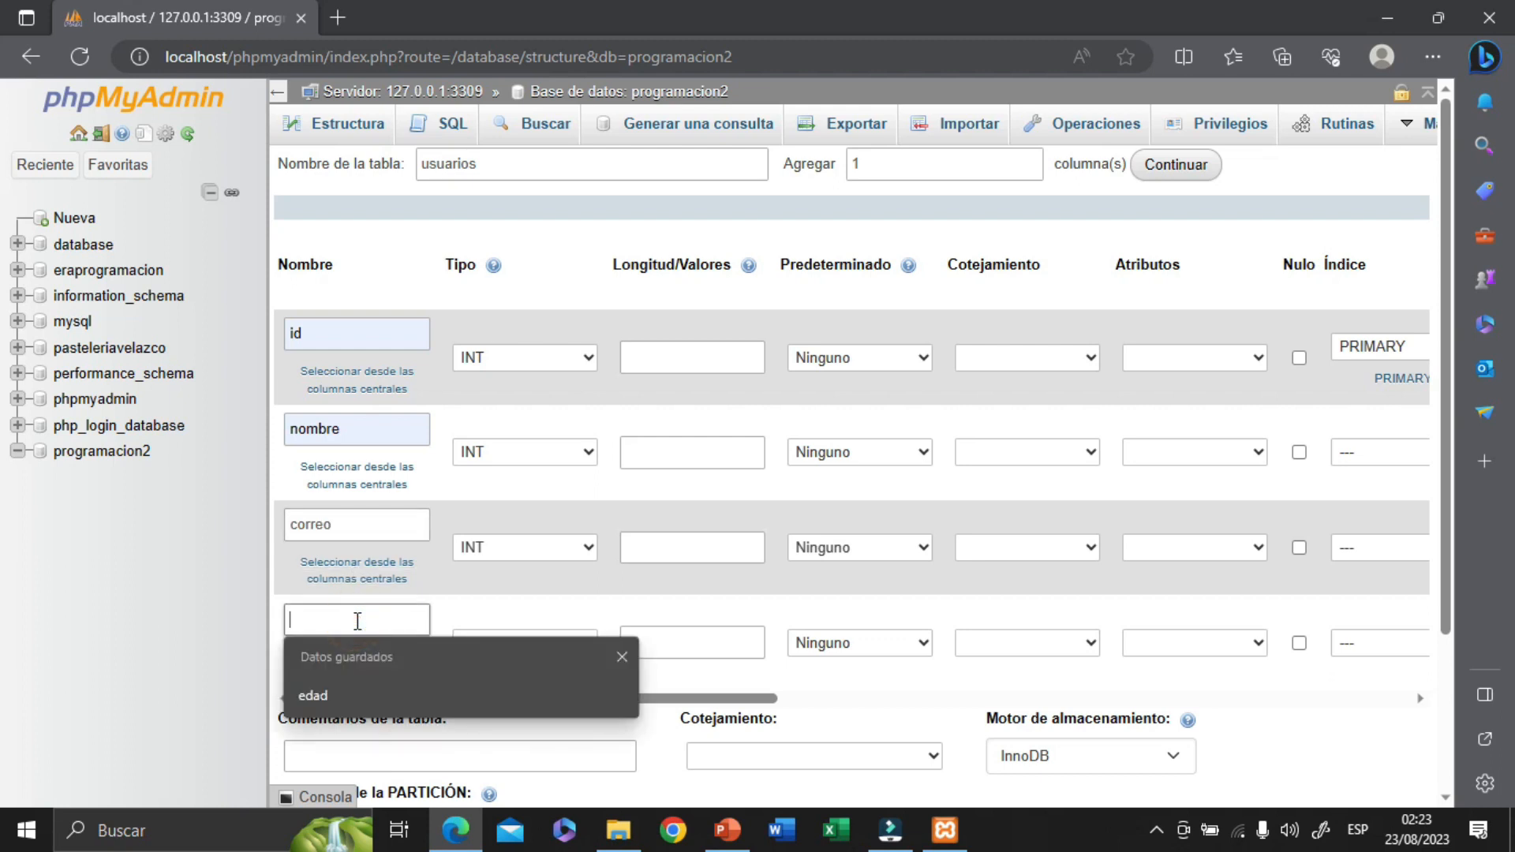
{"action": "type", "text": "contraseña"}
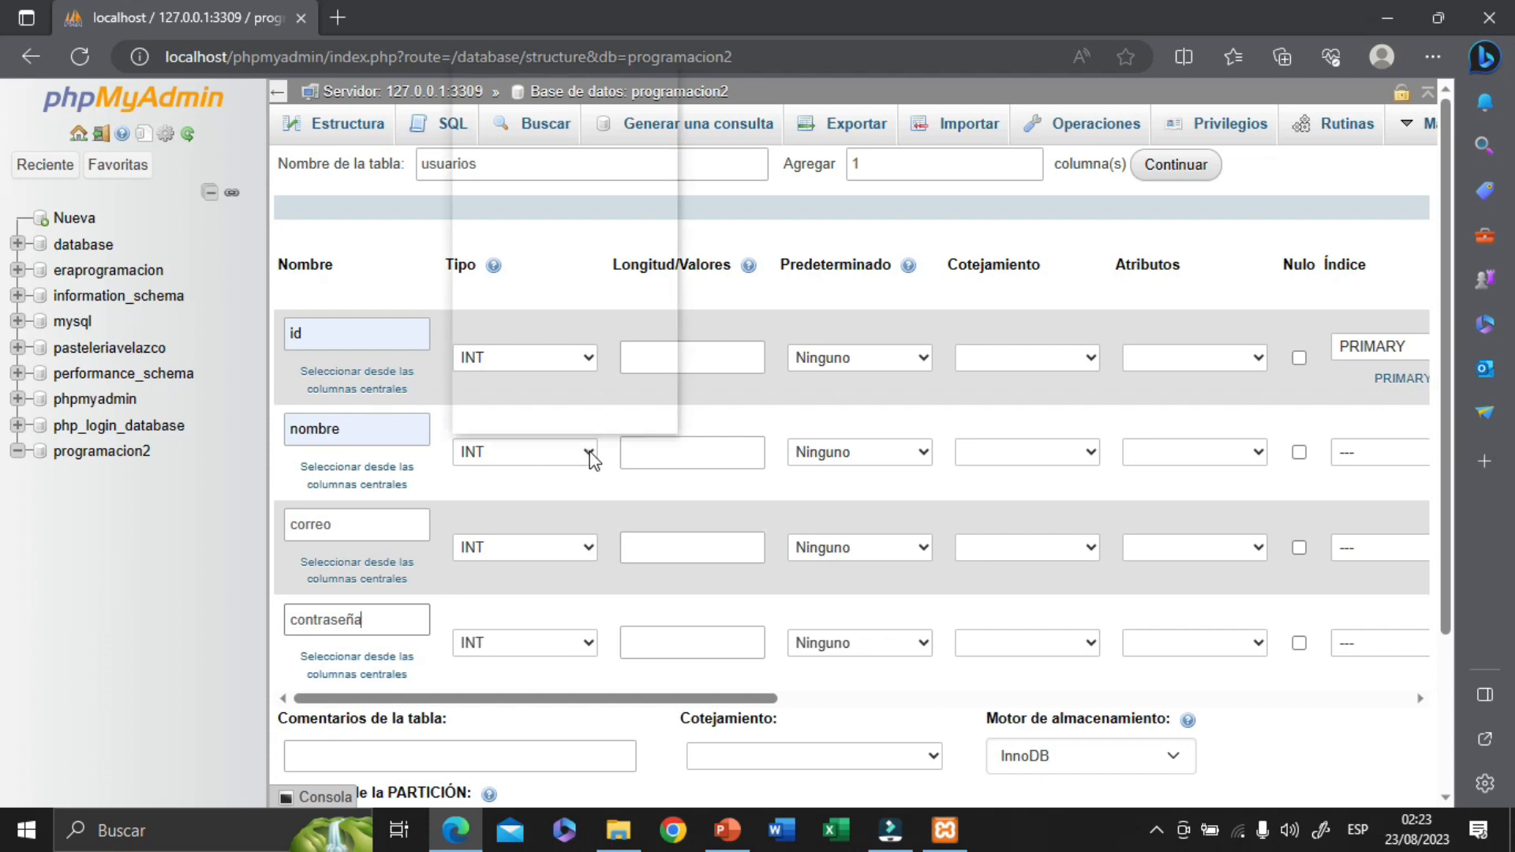
Set the data type of the nombre, correo and contraseña columns to VARCHAR
{"action": "left_click", "coordinate": [591, 452]}
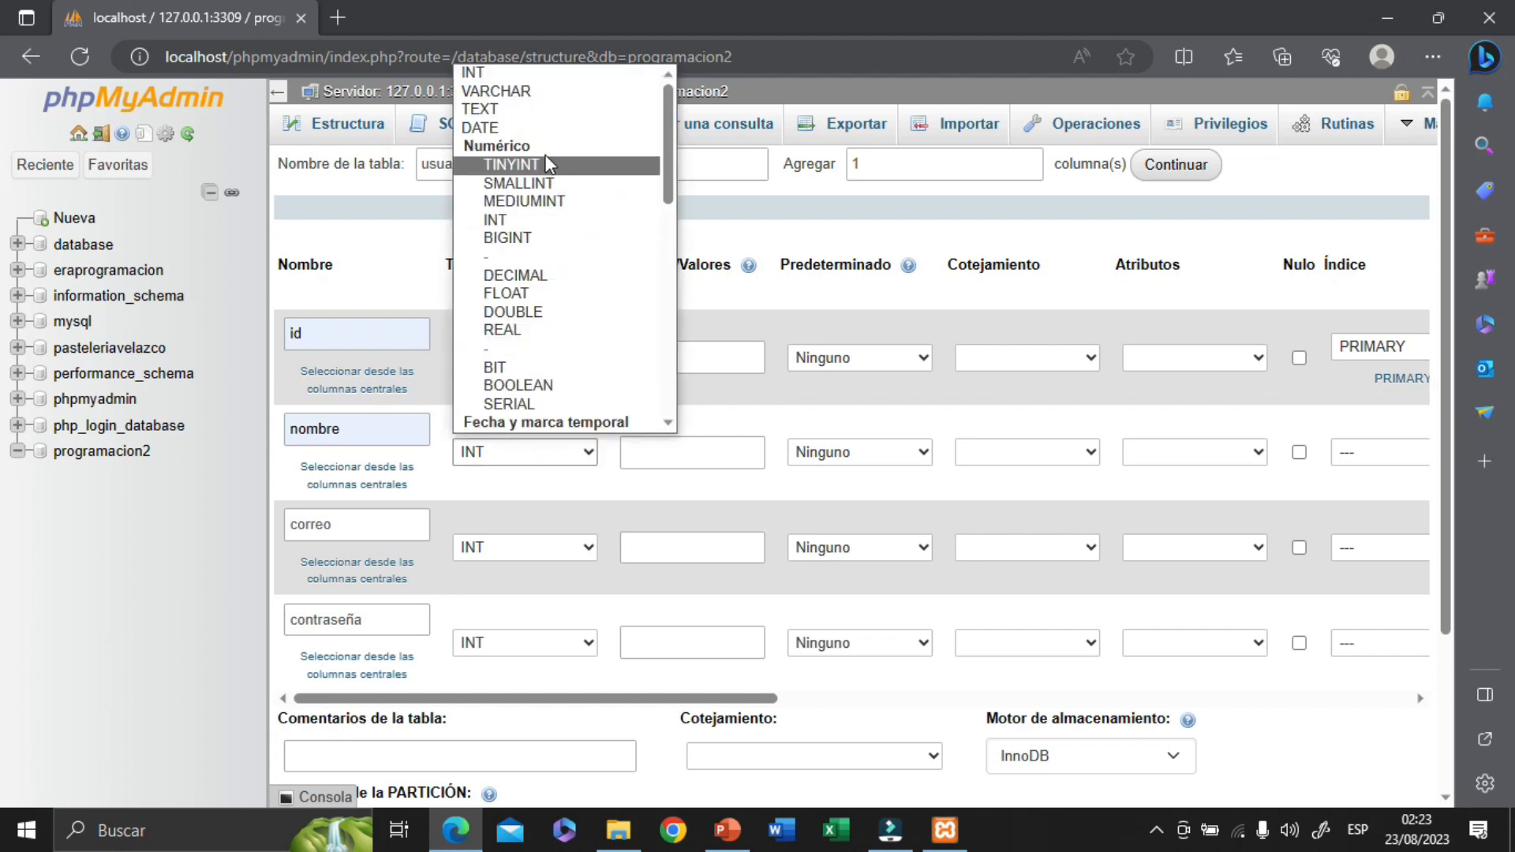
{"action": "left_click", "coordinate": [523, 92]}
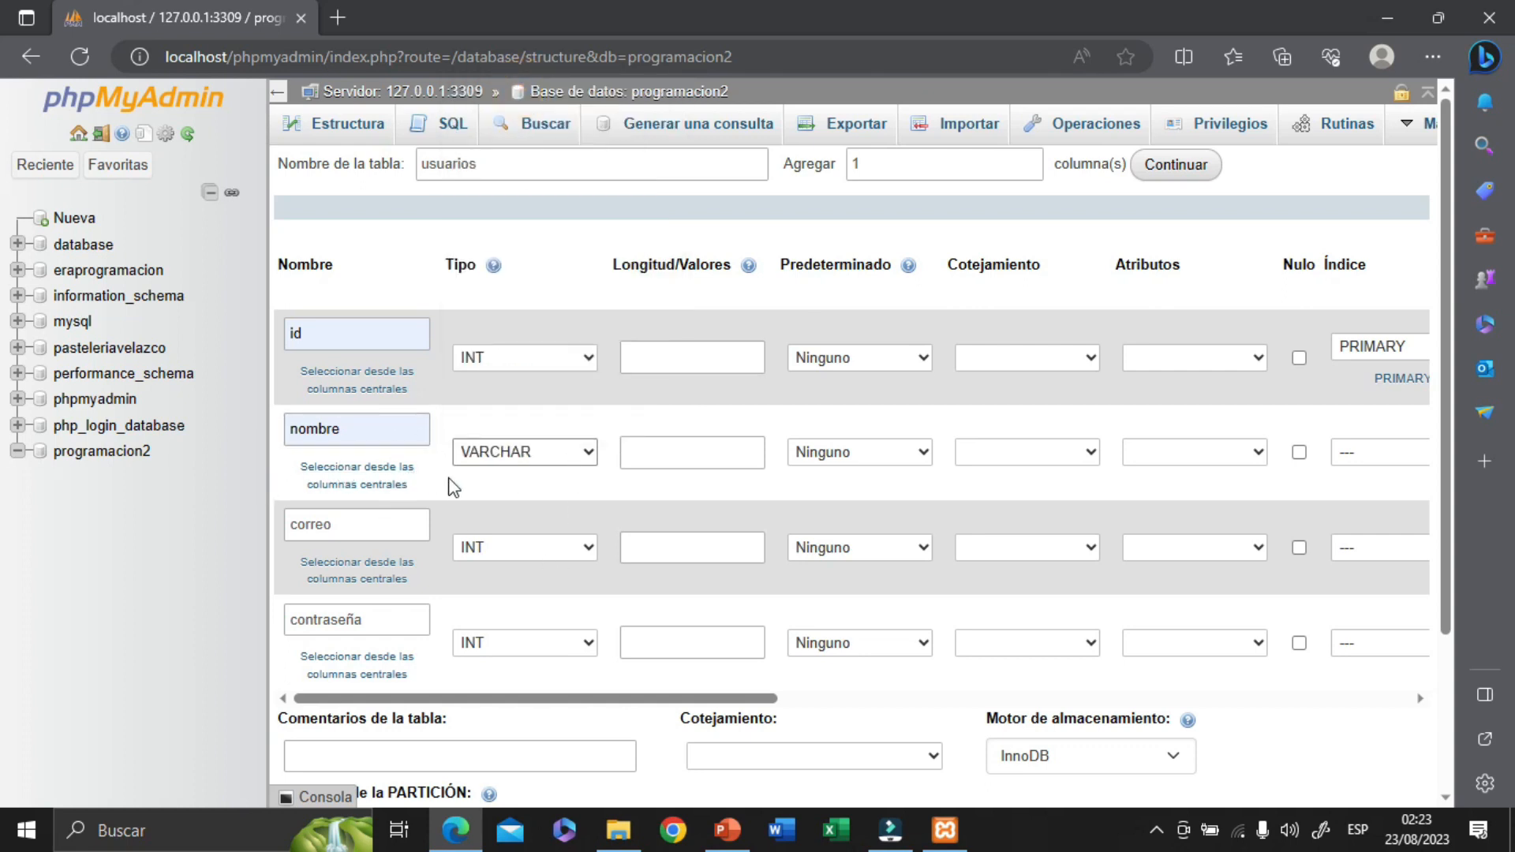
{"action": "left_click", "coordinate": [588, 553]}
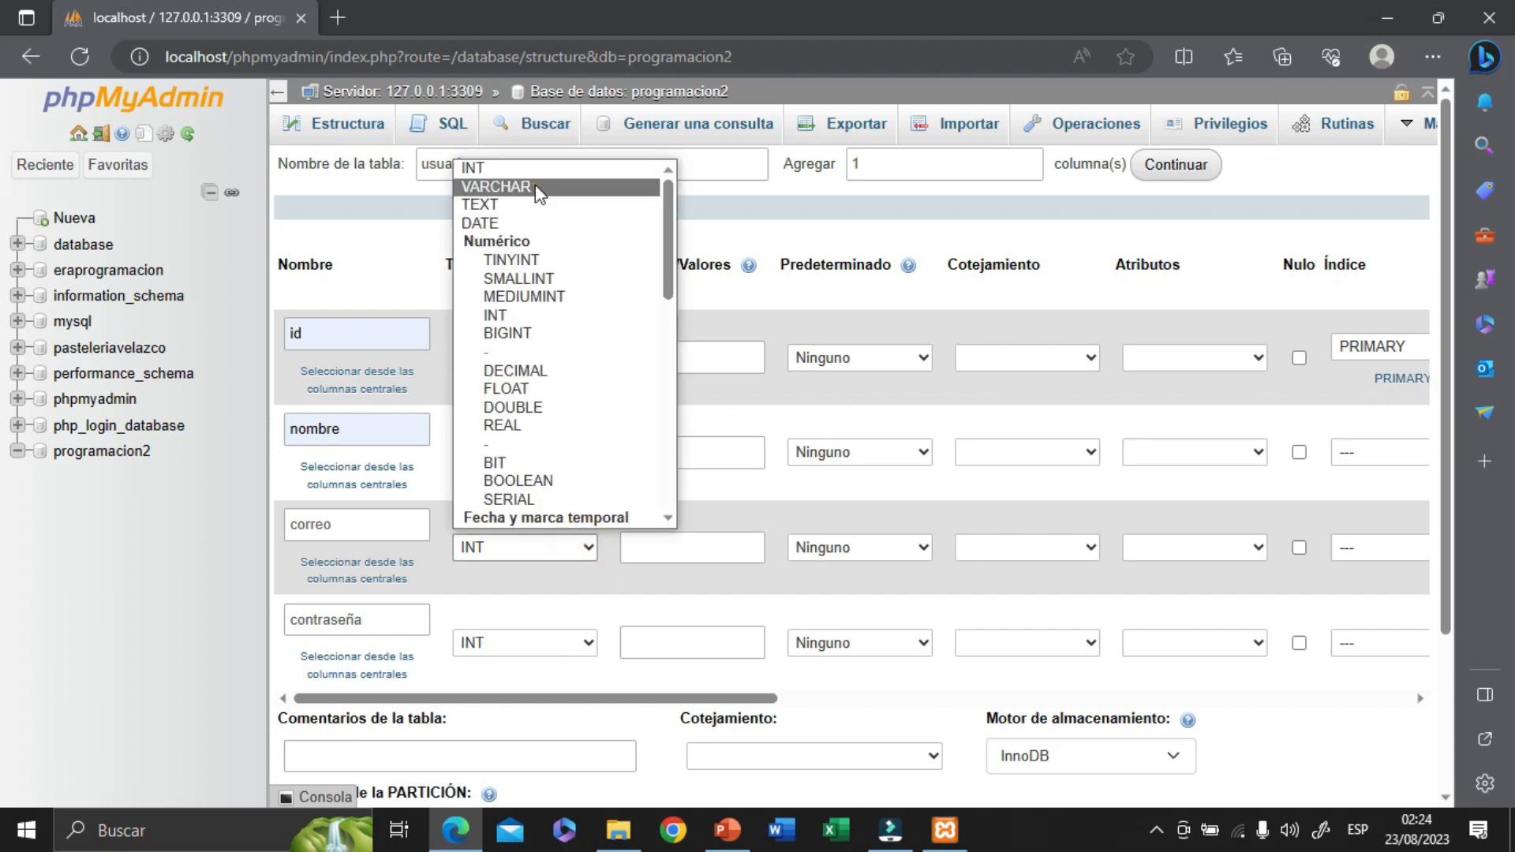
{"action": "left_click", "coordinate": [536, 189]}
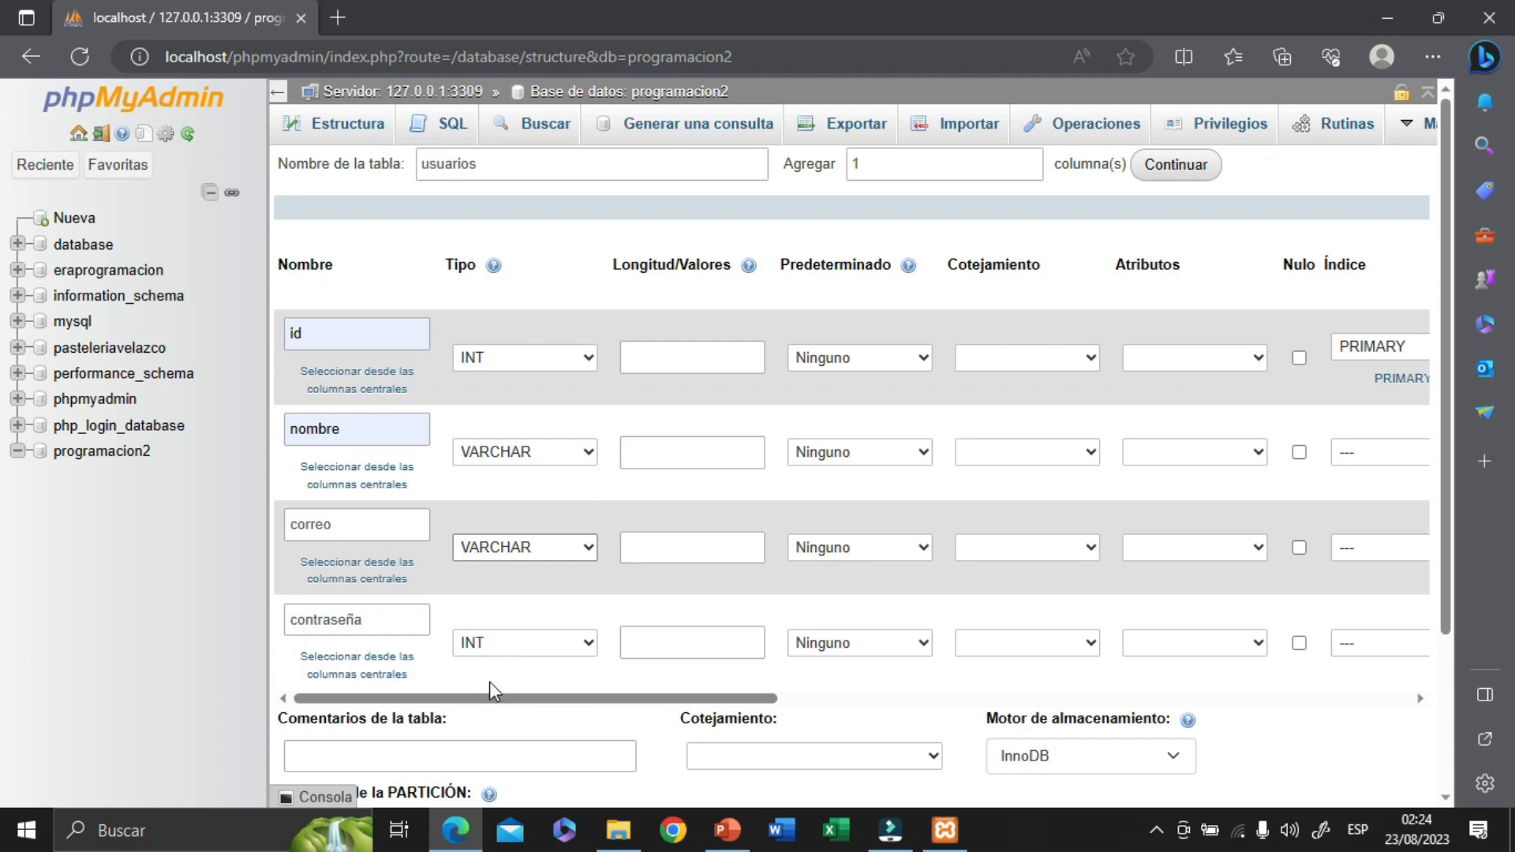
{"action": "left_click", "coordinate": [590, 644]}
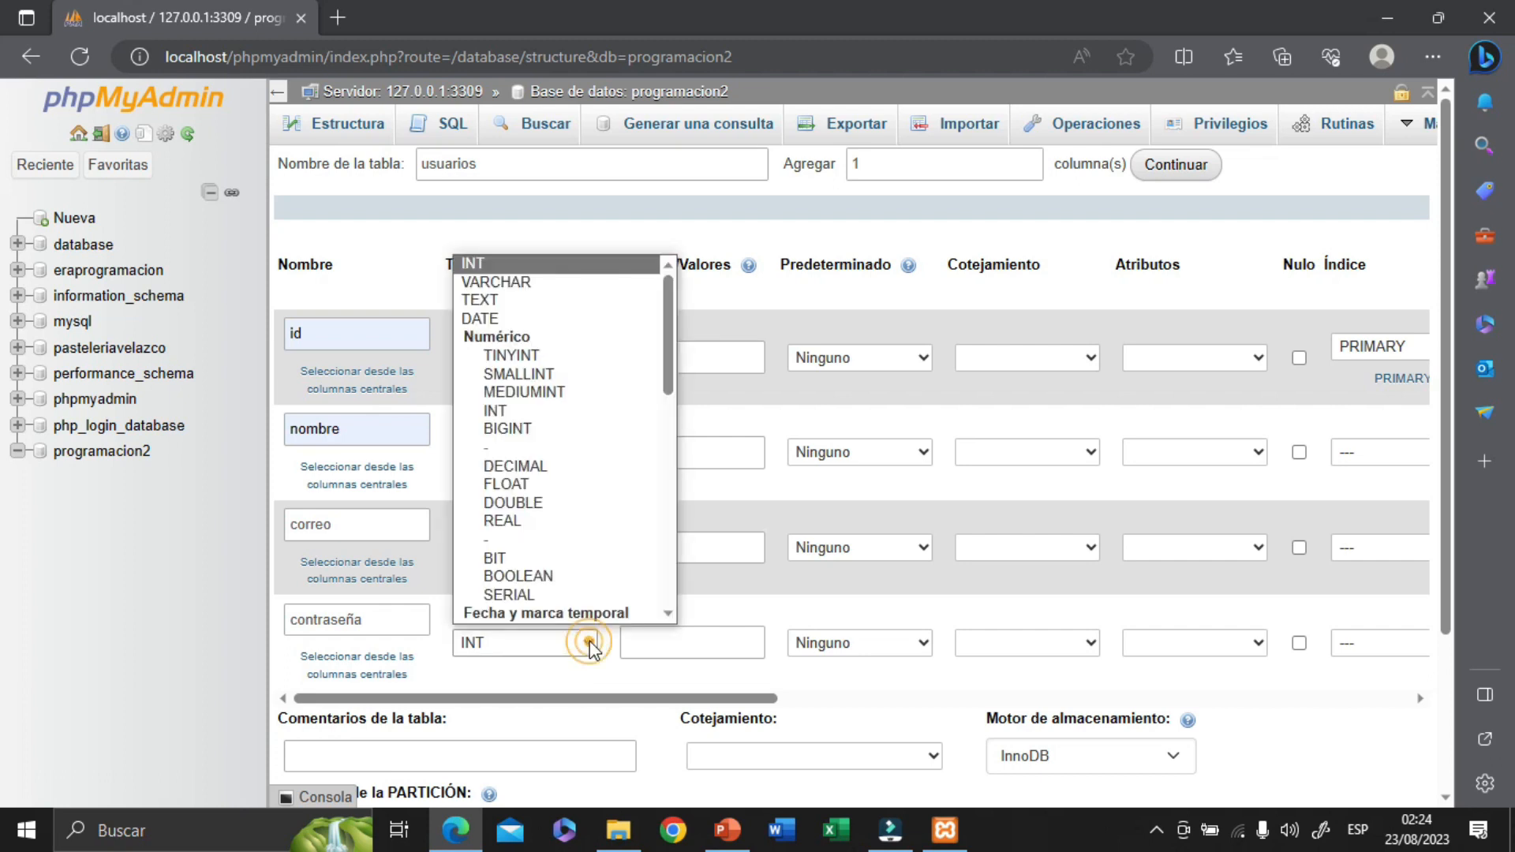
{"action": "left_click", "coordinate": [550, 284]}
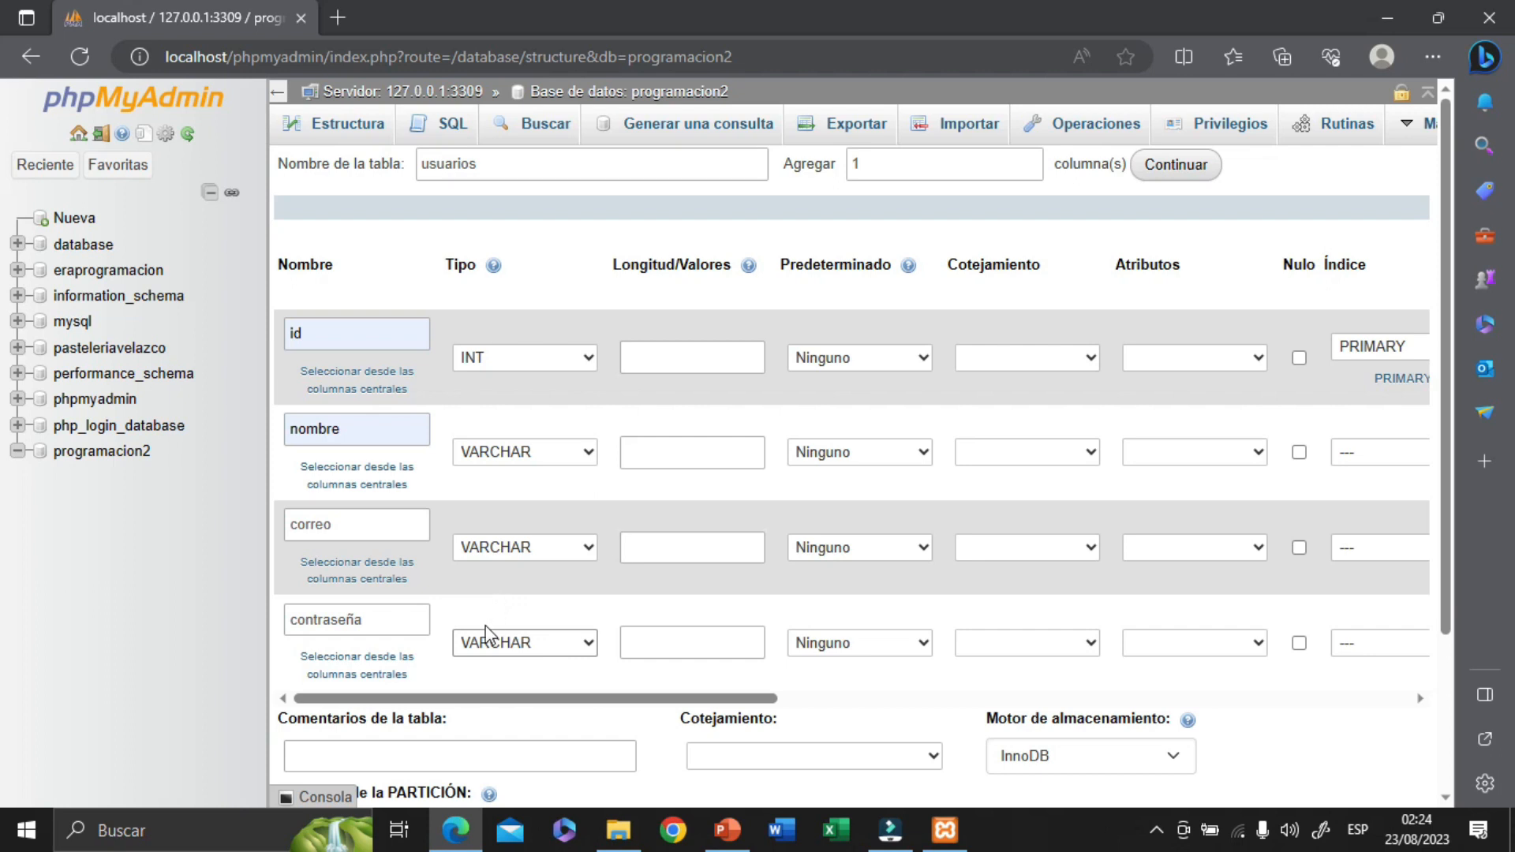
Set the length of the nombre column to 50, correo to 60 and contraseña to 30
{"action": "left_click", "coordinate": [719, 445]}
{"action": "left_click", "coordinate": [701, 455]}
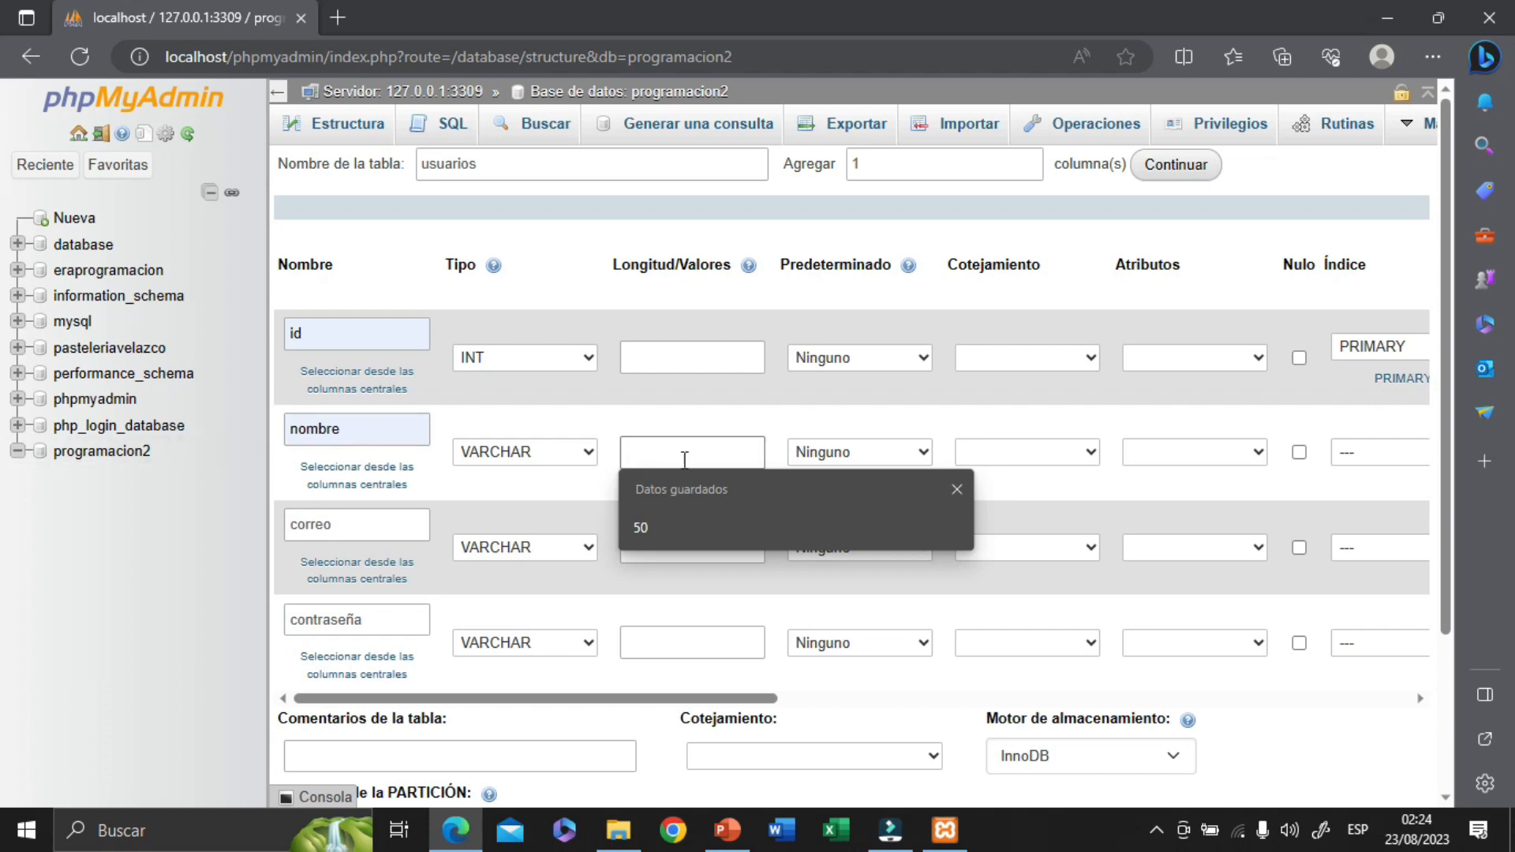
{"action": "left_click", "coordinate": [669, 529]}
{"action": "left_click", "coordinate": [671, 539]}
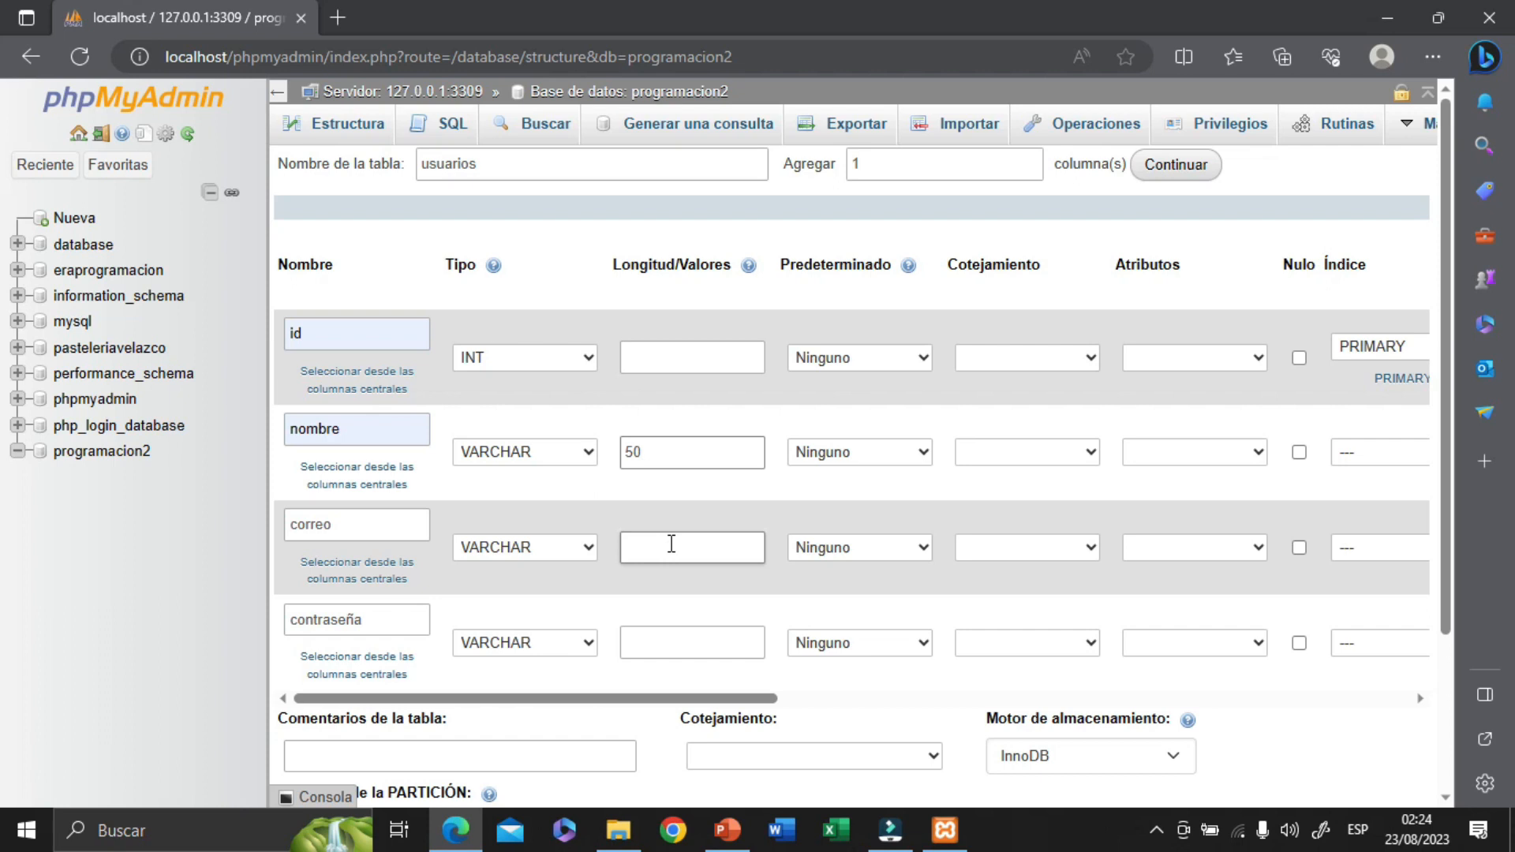
{"action": "left_click", "coordinate": [671, 544]}
{"action": "type", "text": "60"}
{"action": "left_click", "coordinate": [660, 637]}
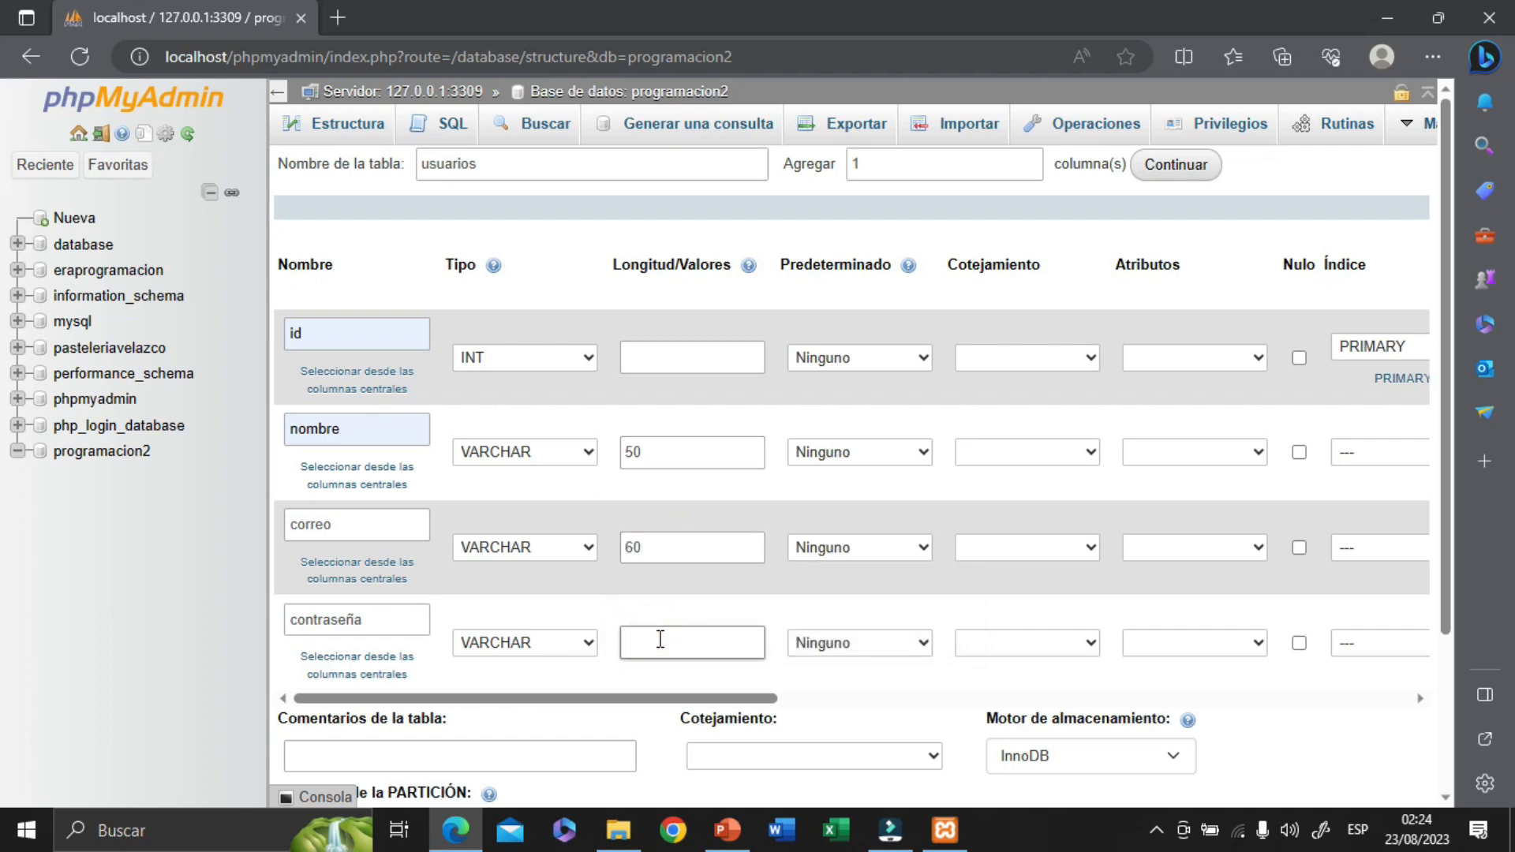
{"action": "type", "text": "30"}
Save the new usuarios table with its four columns
{"action": "left_click_drag", "start_coordinate": [690, 698], "coordinate": [418, 663]}
{"action": "scroll", "coordinate": [642, 412], "scroll_direction": "down", "scroll_amount": 3}
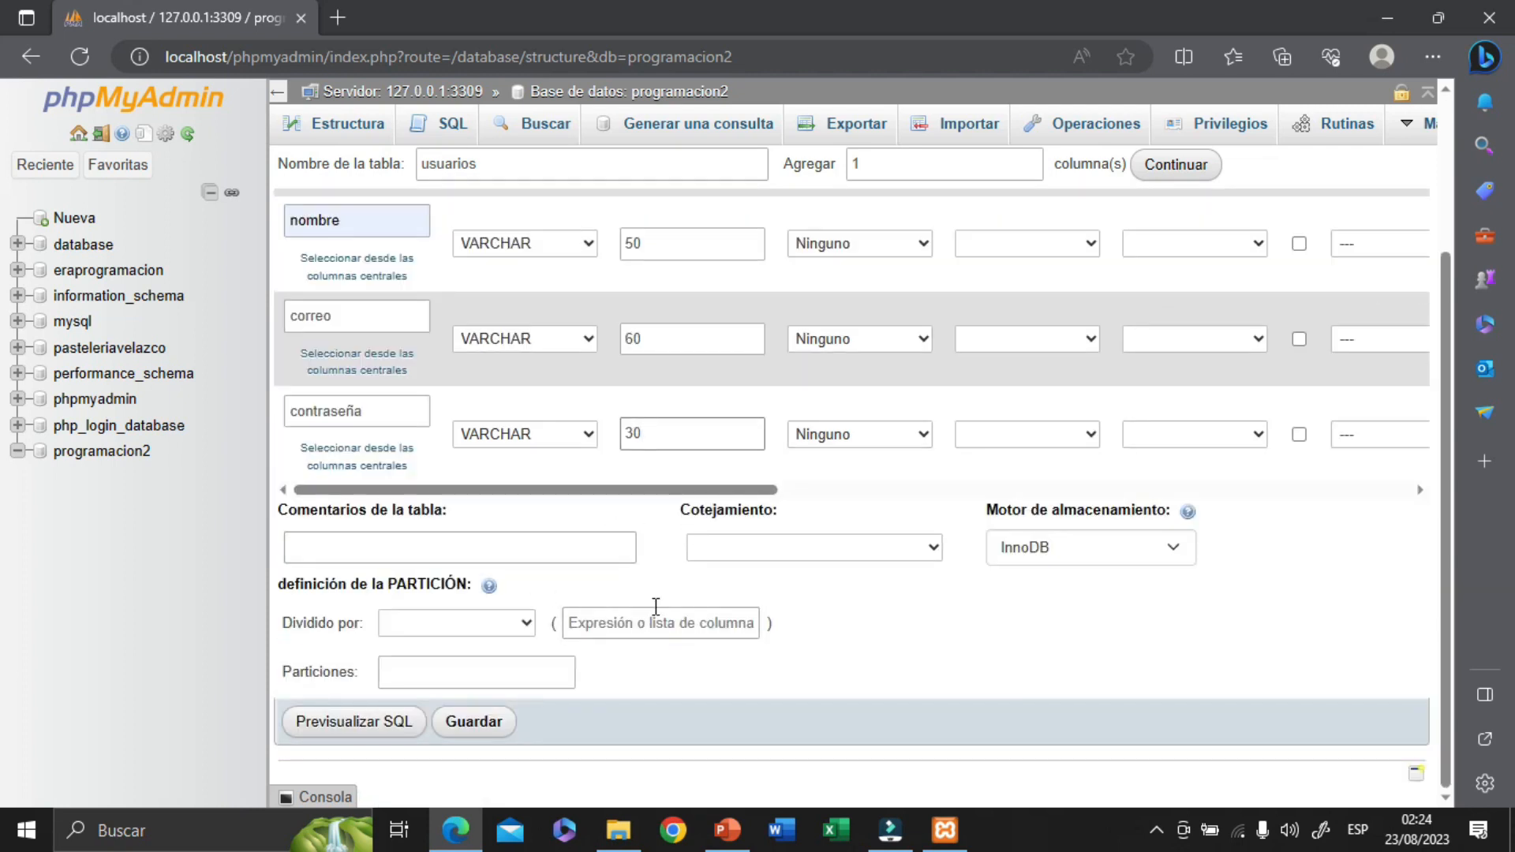
{"action": "left_click", "coordinate": [476, 721]}
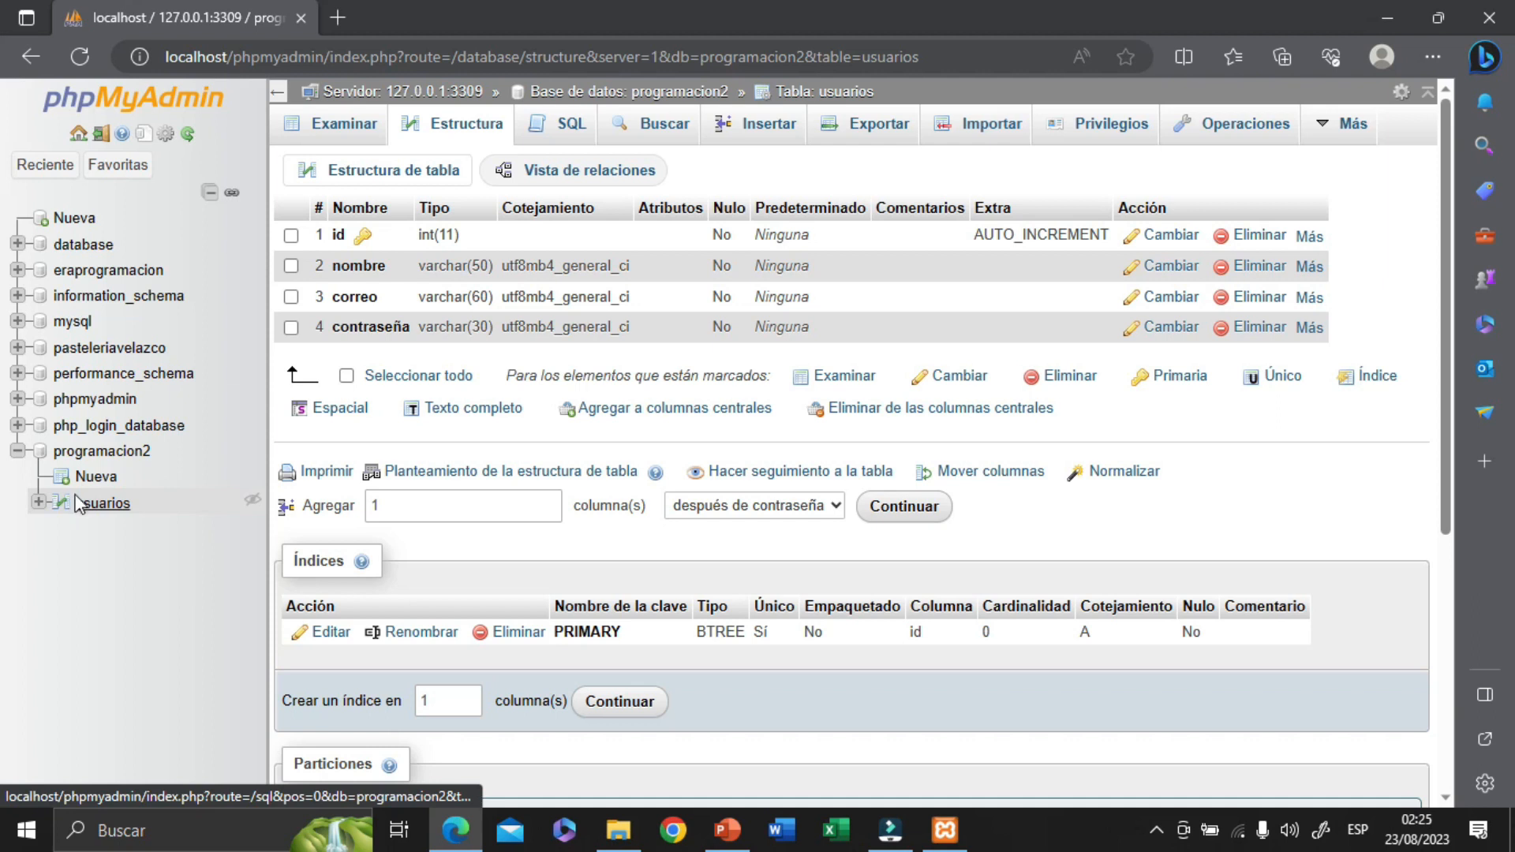
Export the whole programacion2 database with the Rápido method in SQL format
{"action": "left_click", "coordinate": [79, 452]}
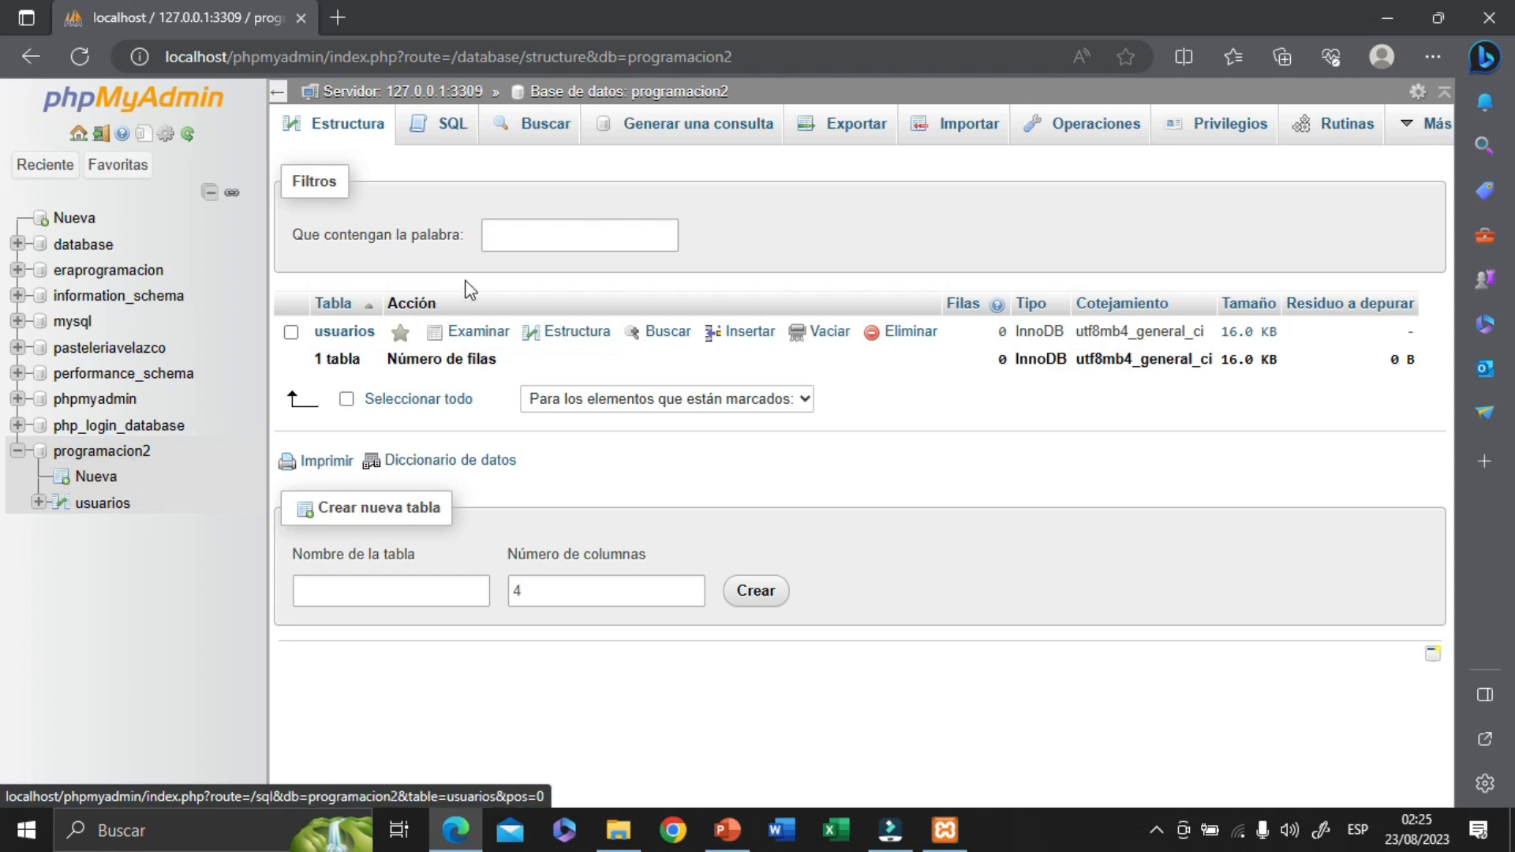
{"action": "left_click", "coordinate": [840, 139]}
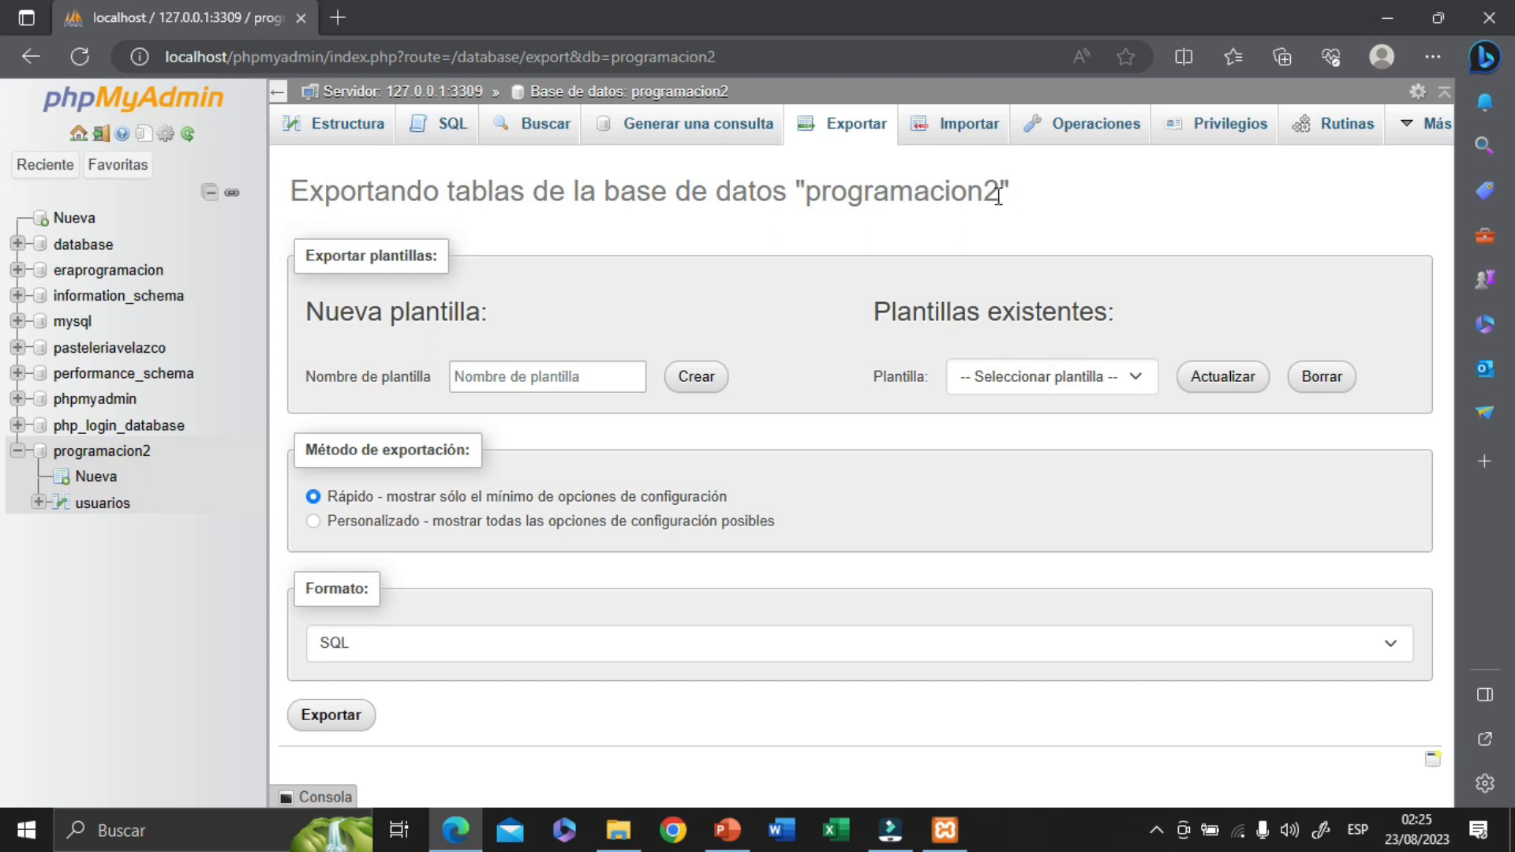
{"action": "left_click_drag", "start_coordinate": [1008, 196], "coordinate": [792, 195]}
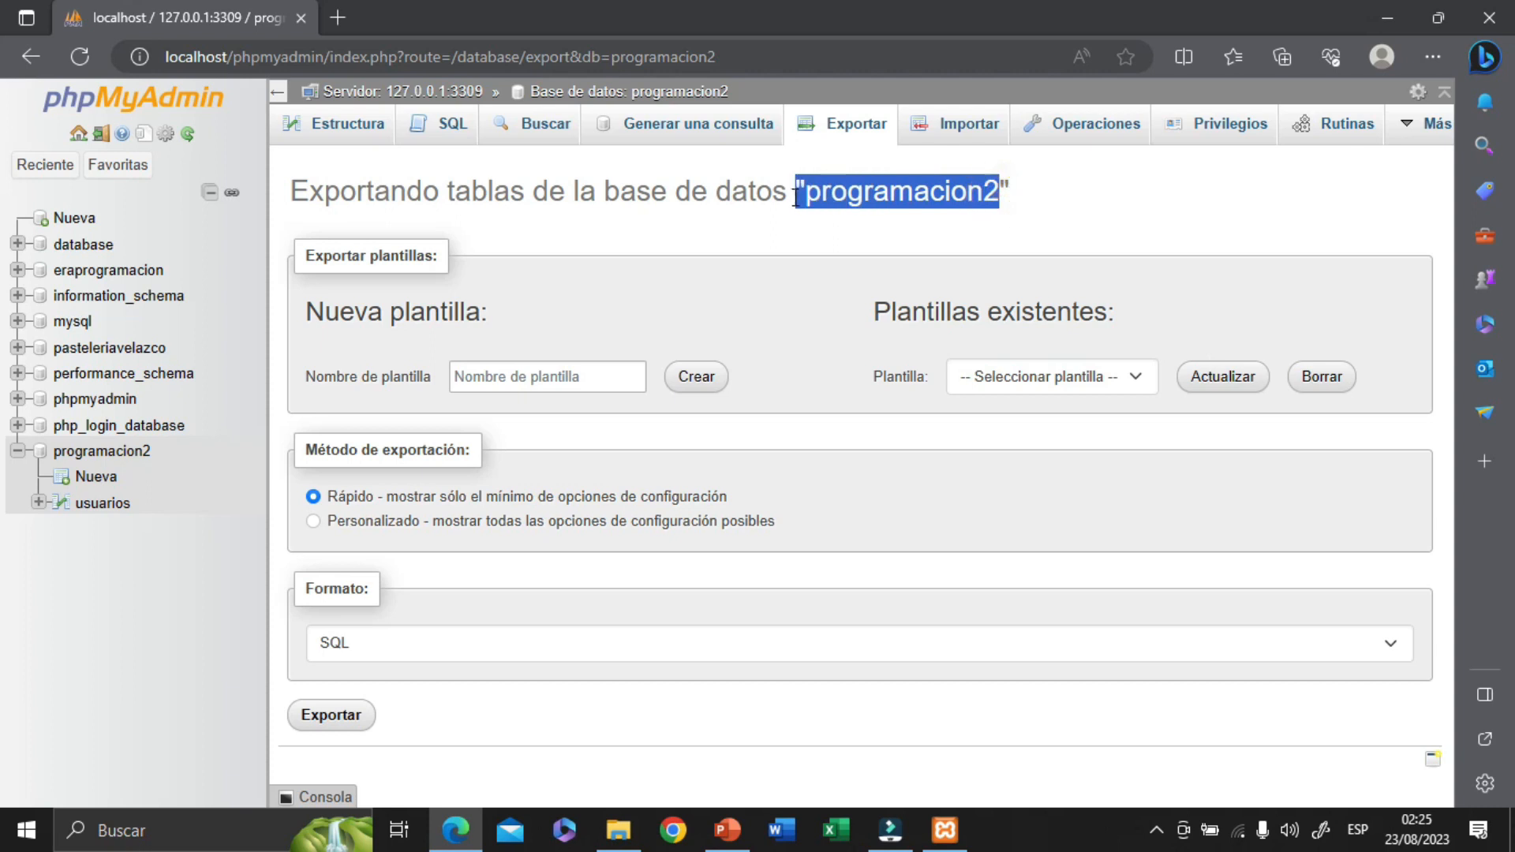
{"action": "left_click", "coordinate": [1044, 195]}
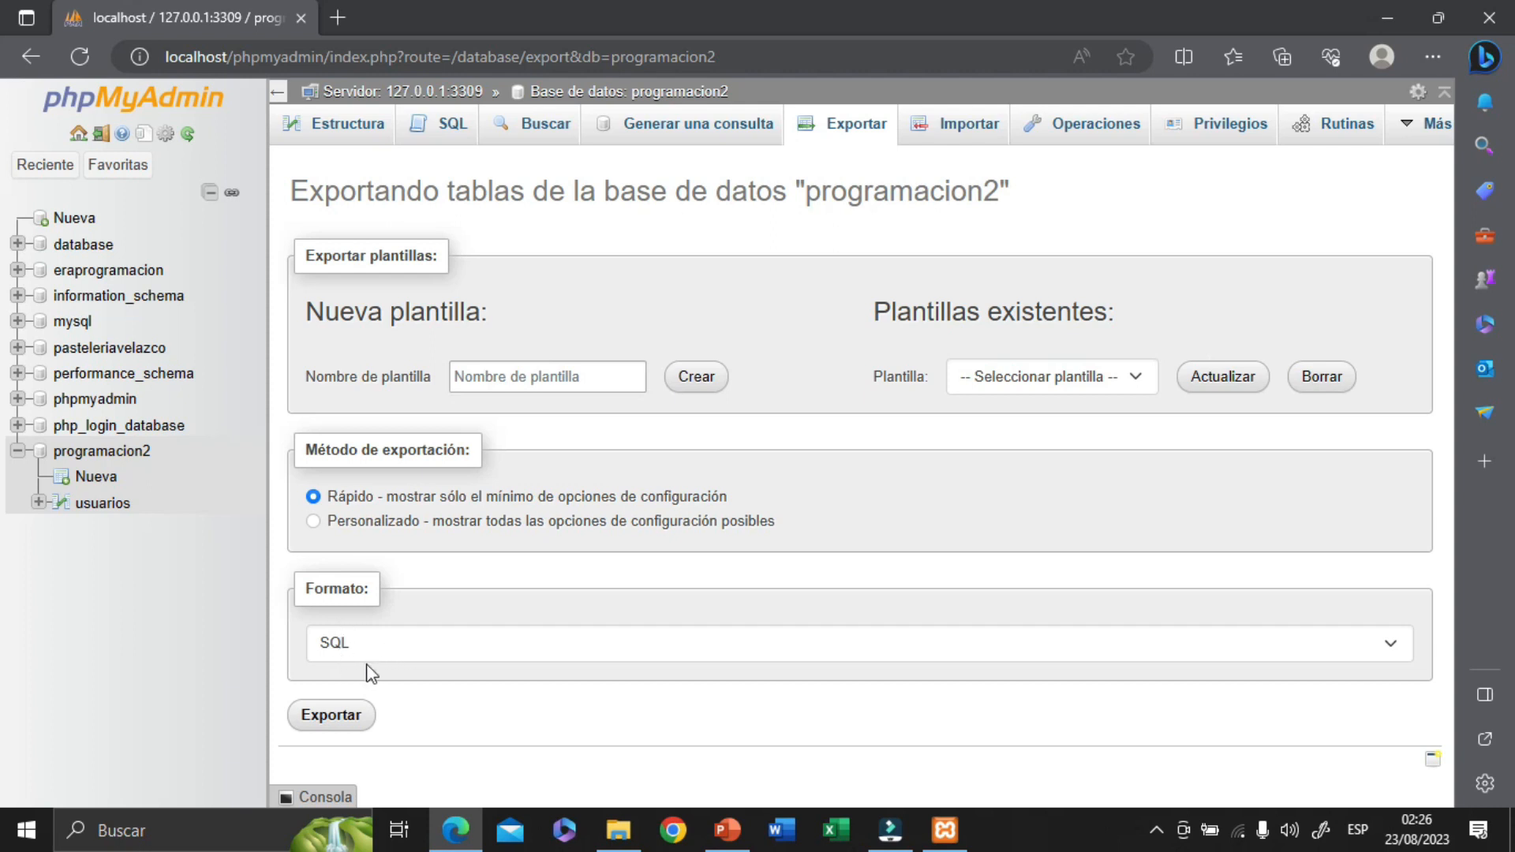
{"action": "left_click", "coordinate": [325, 723]}
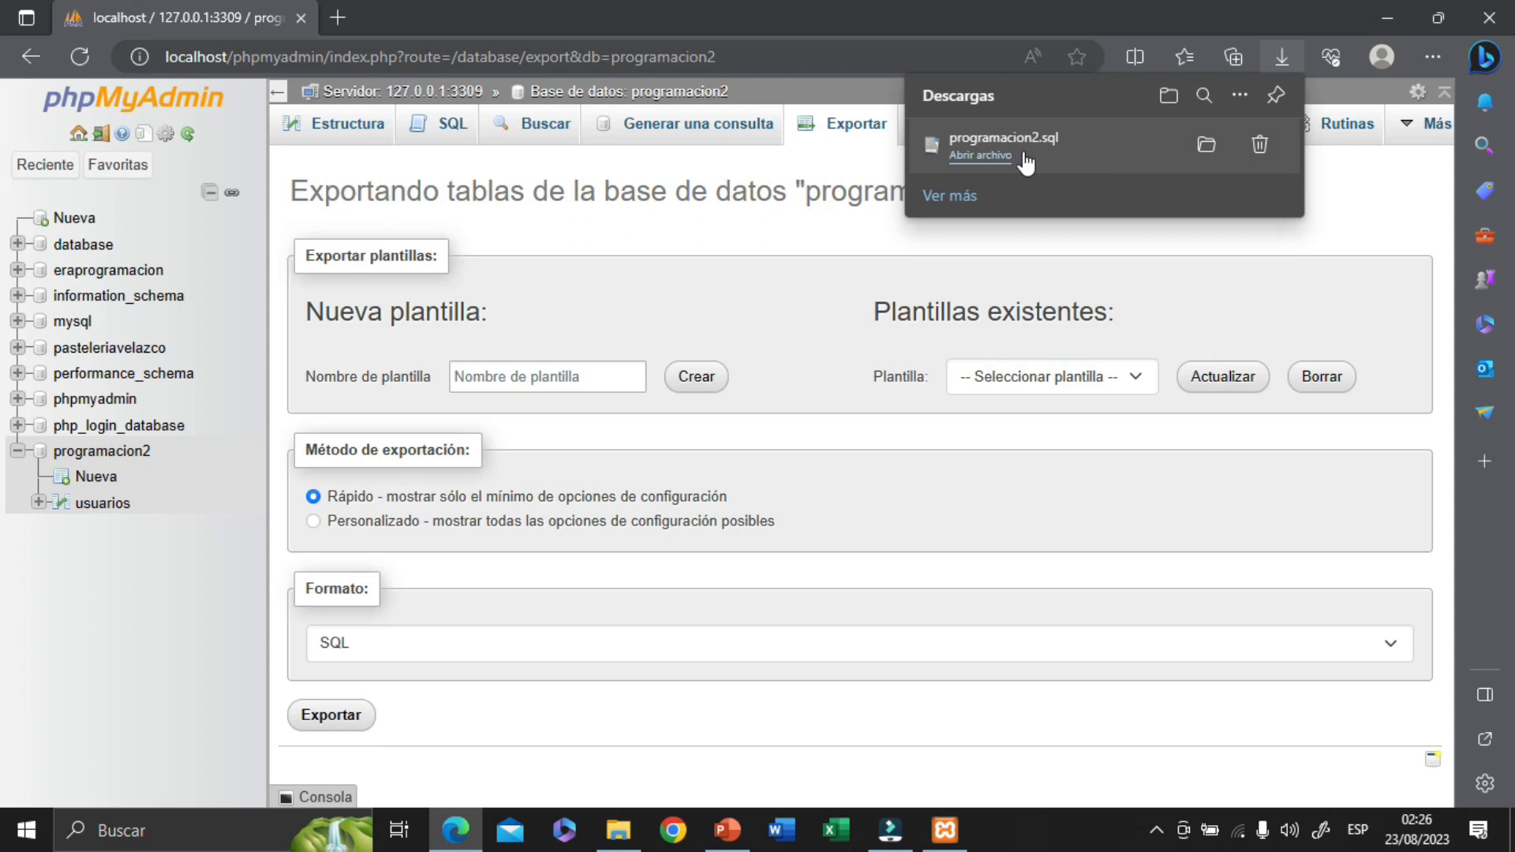
Open the downloaded programacion2.sql file and locate it in the Descargas folder
{"action": "left_click", "coordinate": [981, 156]}
{"action": "left_click", "coordinate": [1043, 144]}
{"action": "left_click", "coordinate": [1206, 146]}
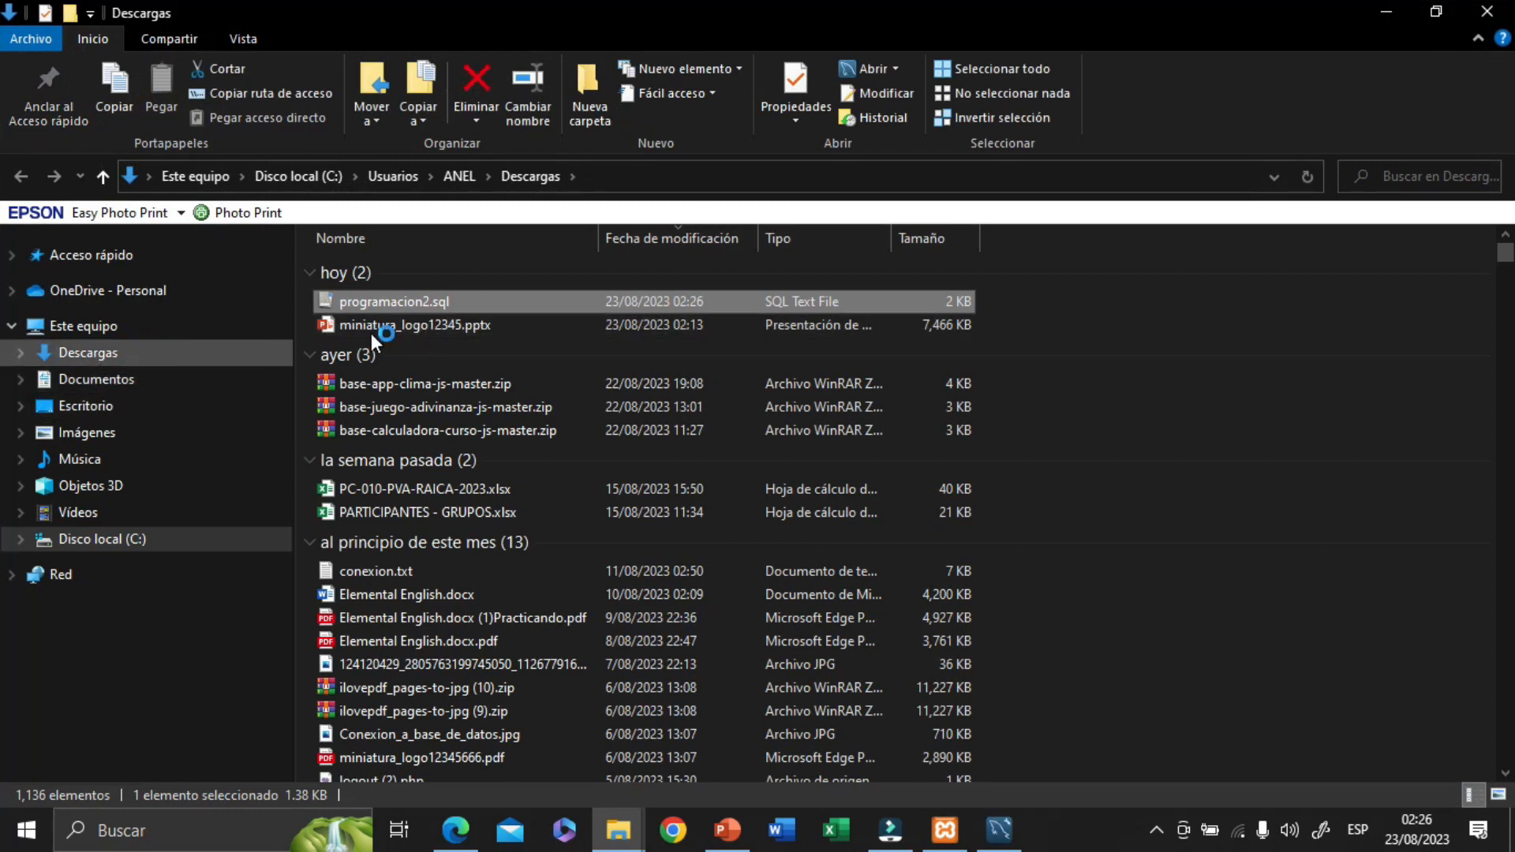
{"action": "left_click", "coordinate": [162, 353]}
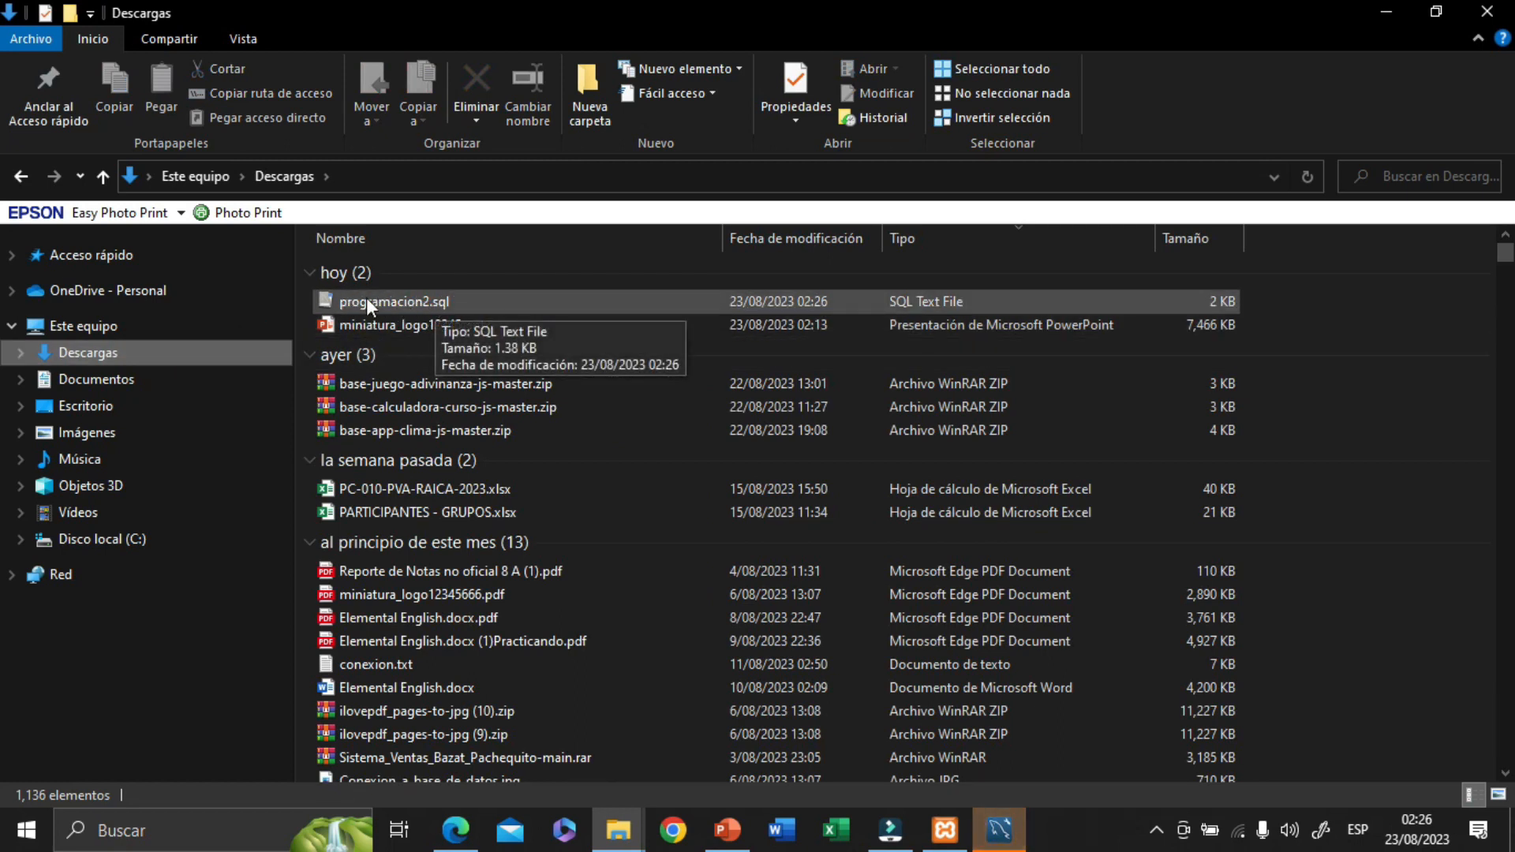
{"action": "left_click", "coordinate": [1386, 12]}
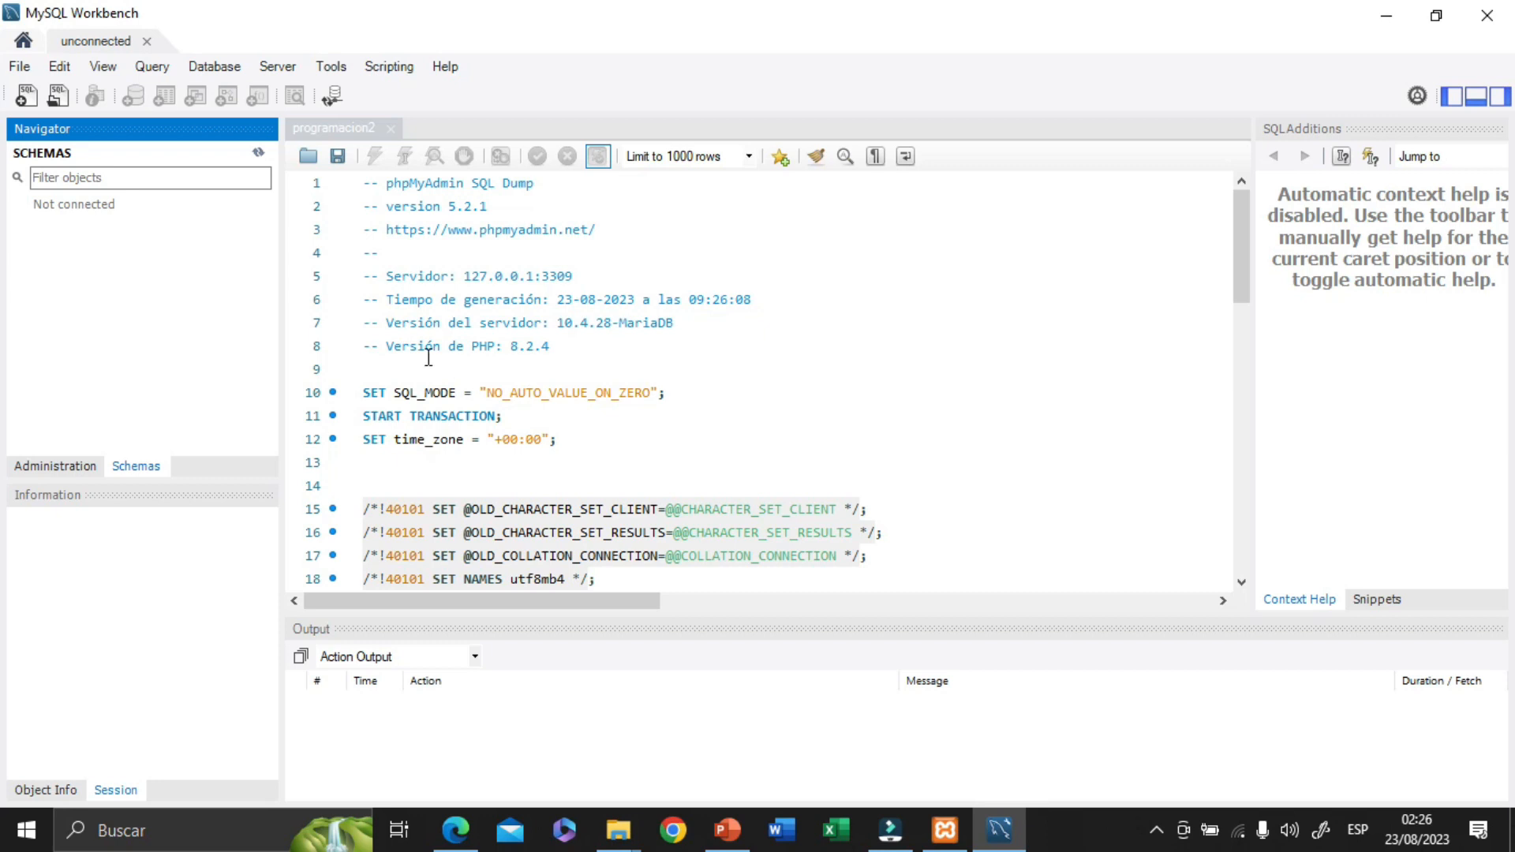
Review the programacion2 SQL script in MySQL Workbench, including the usuarios table definition, and return to the phpMyAdmin export page
{"action": "scroll", "coordinate": [667, 326], "scroll_direction": "down", "scroll_amount": 4}
{"action": "scroll", "coordinate": [673, 397], "scroll_direction": "up", "scroll_amount": 4}
{"action": "scroll", "coordinate": [670, 405], "scroll_direction": "down", "scroll_amount": 10}
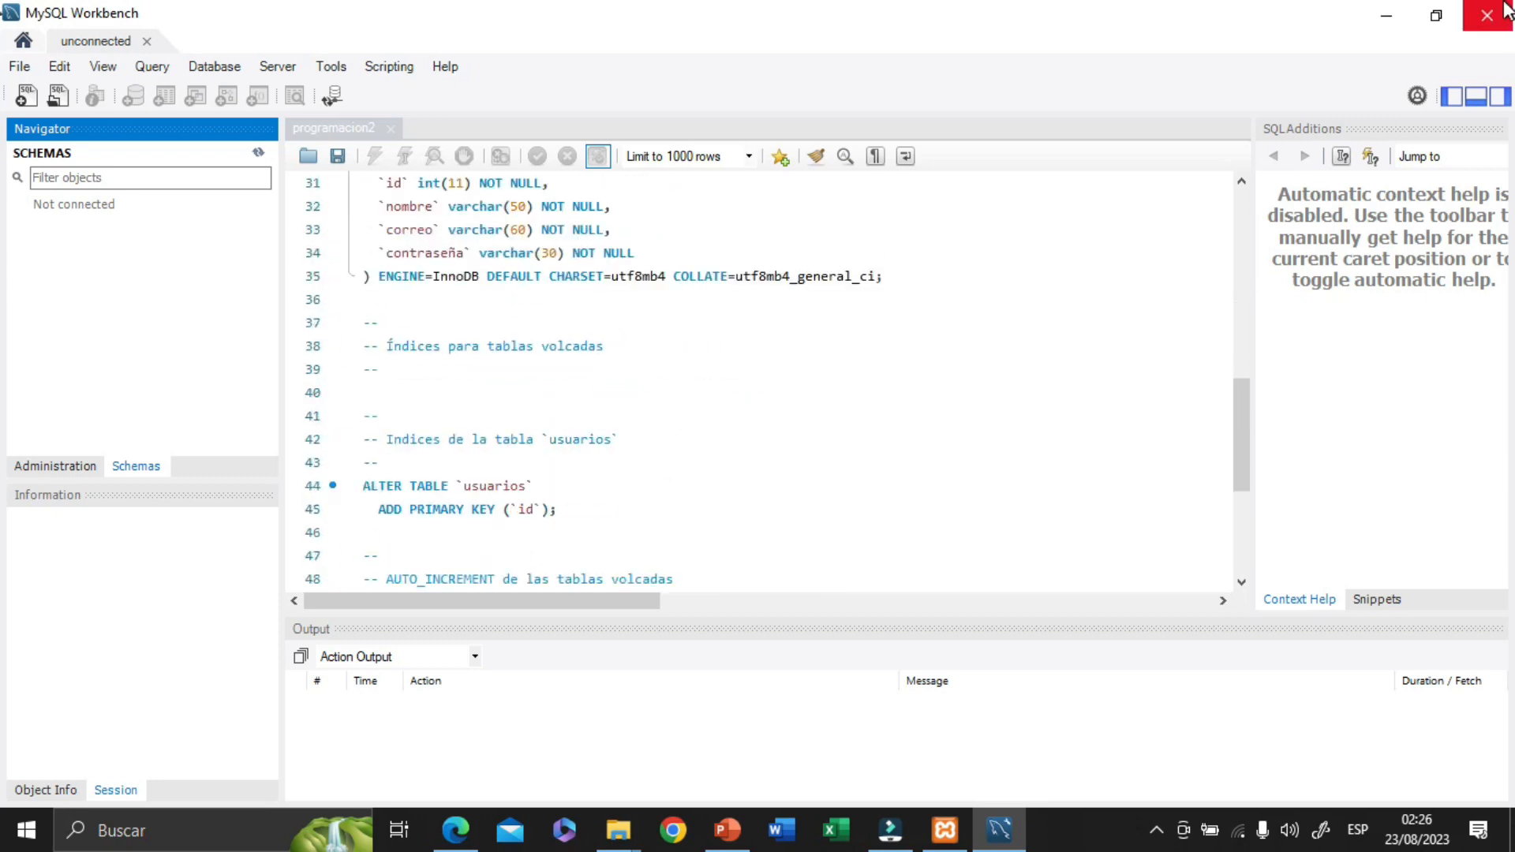
{"action": "left_click", "coordinate": [1506, 10]}
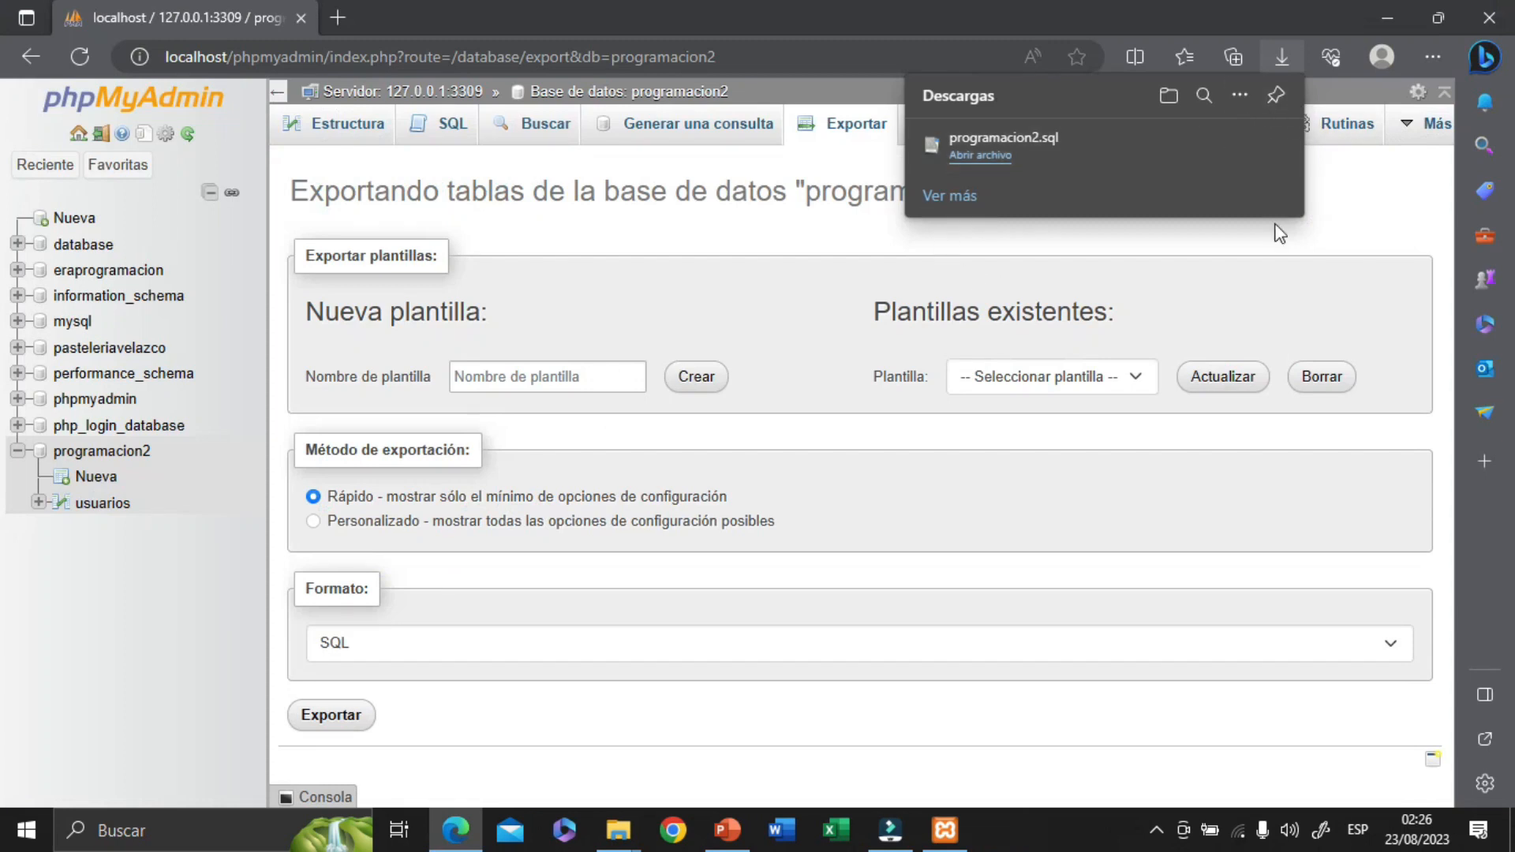
{"action": "left_click", "coordinate": [1364, 204]}
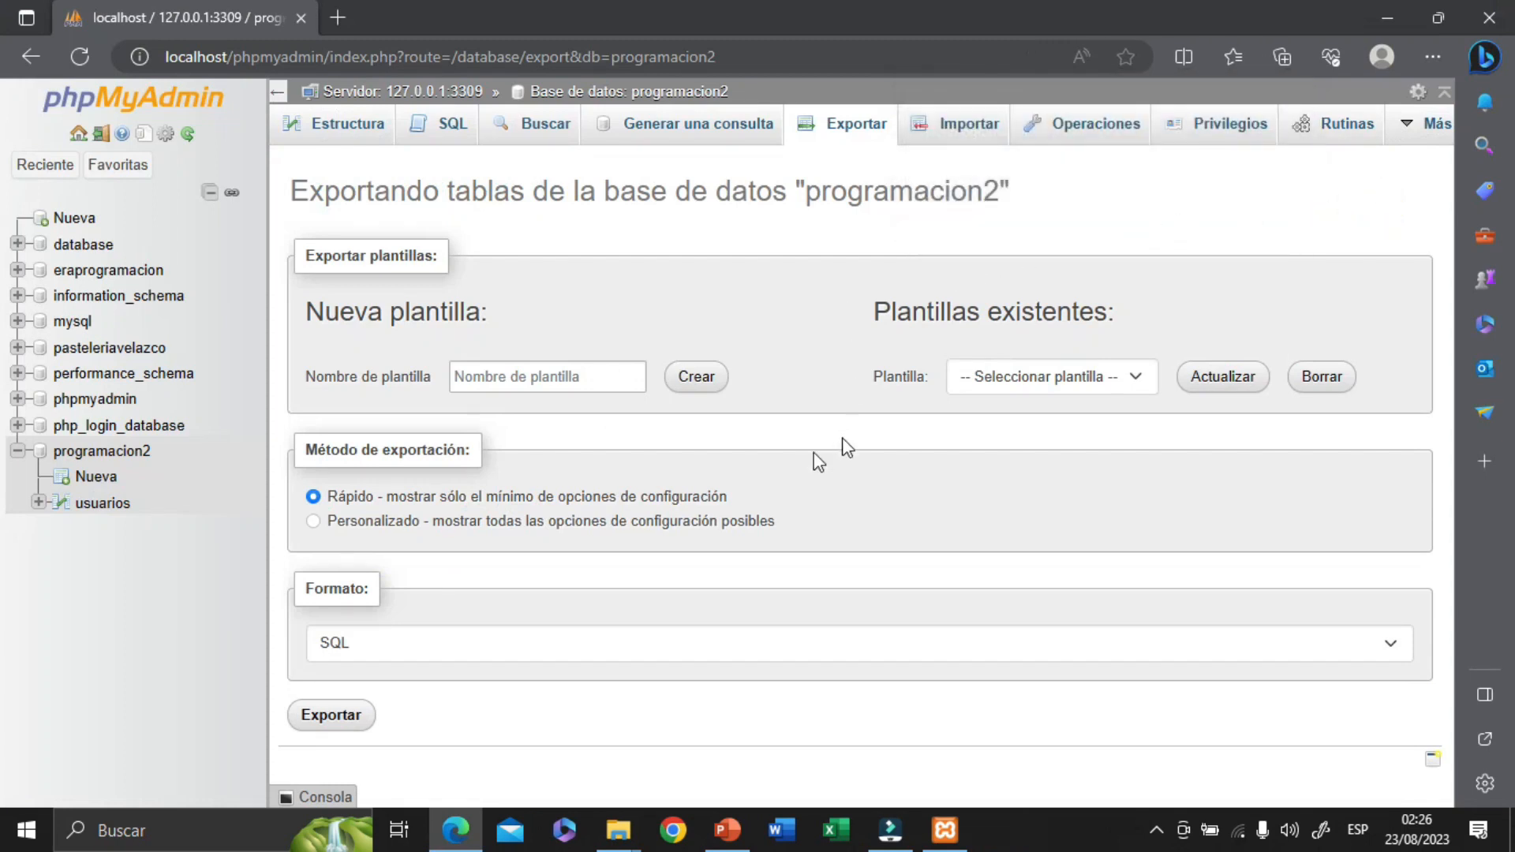
Check the Descargas folder in File Explorer for the exported programacion2.sql file and return to phpMyAdmin
{"action": "left_click", "coordinate": [617, 833]}
{"action": "left_click", "coordinate": [651, 750]}
{"action": "left_click", "coordinate": [155, 352]}
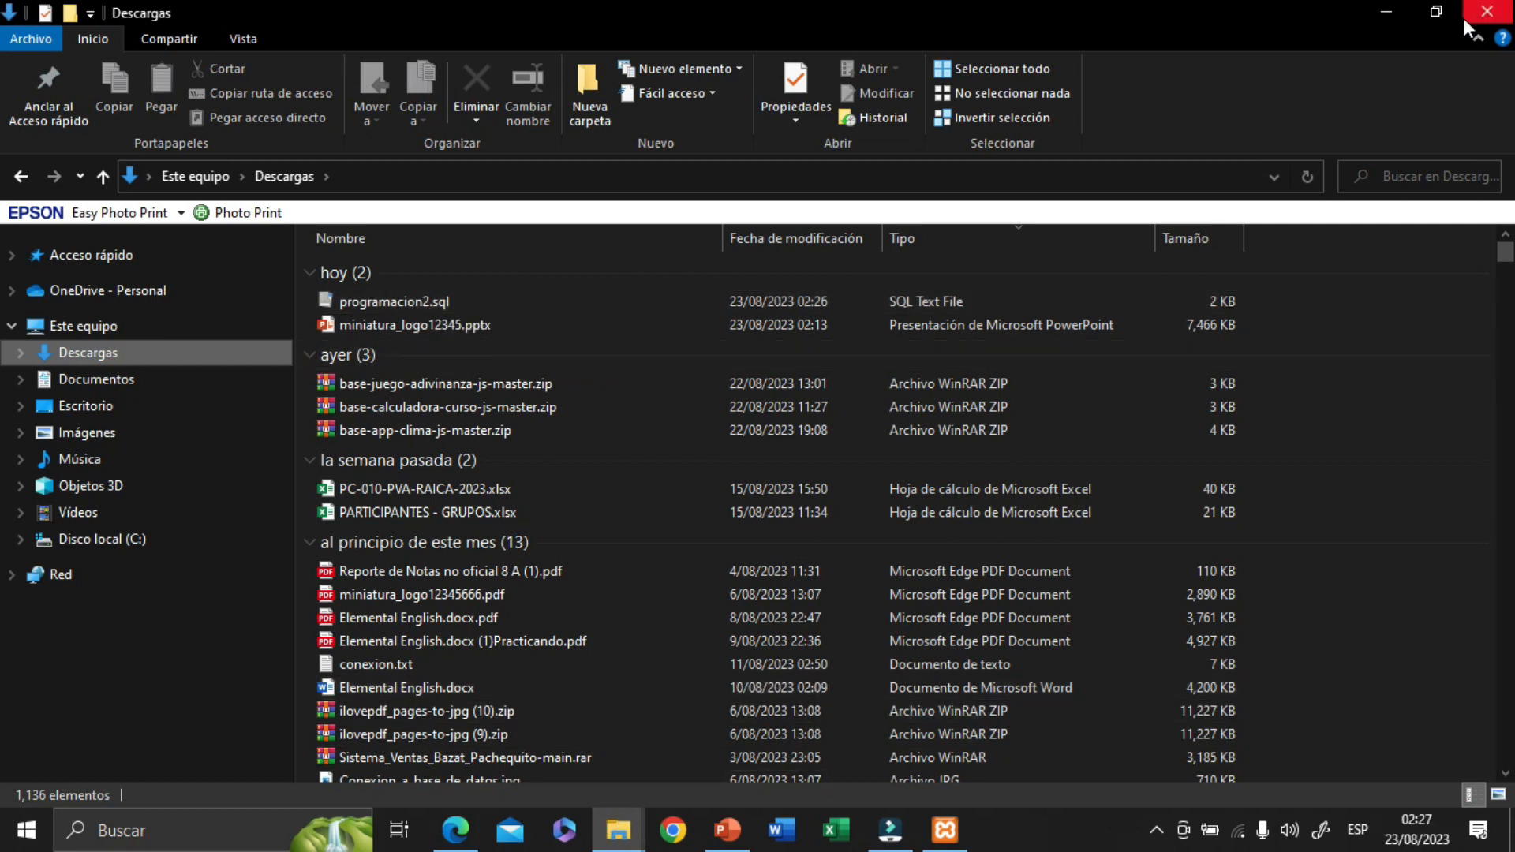
{"action": "left_click", "coordinate": [1385, 13]}
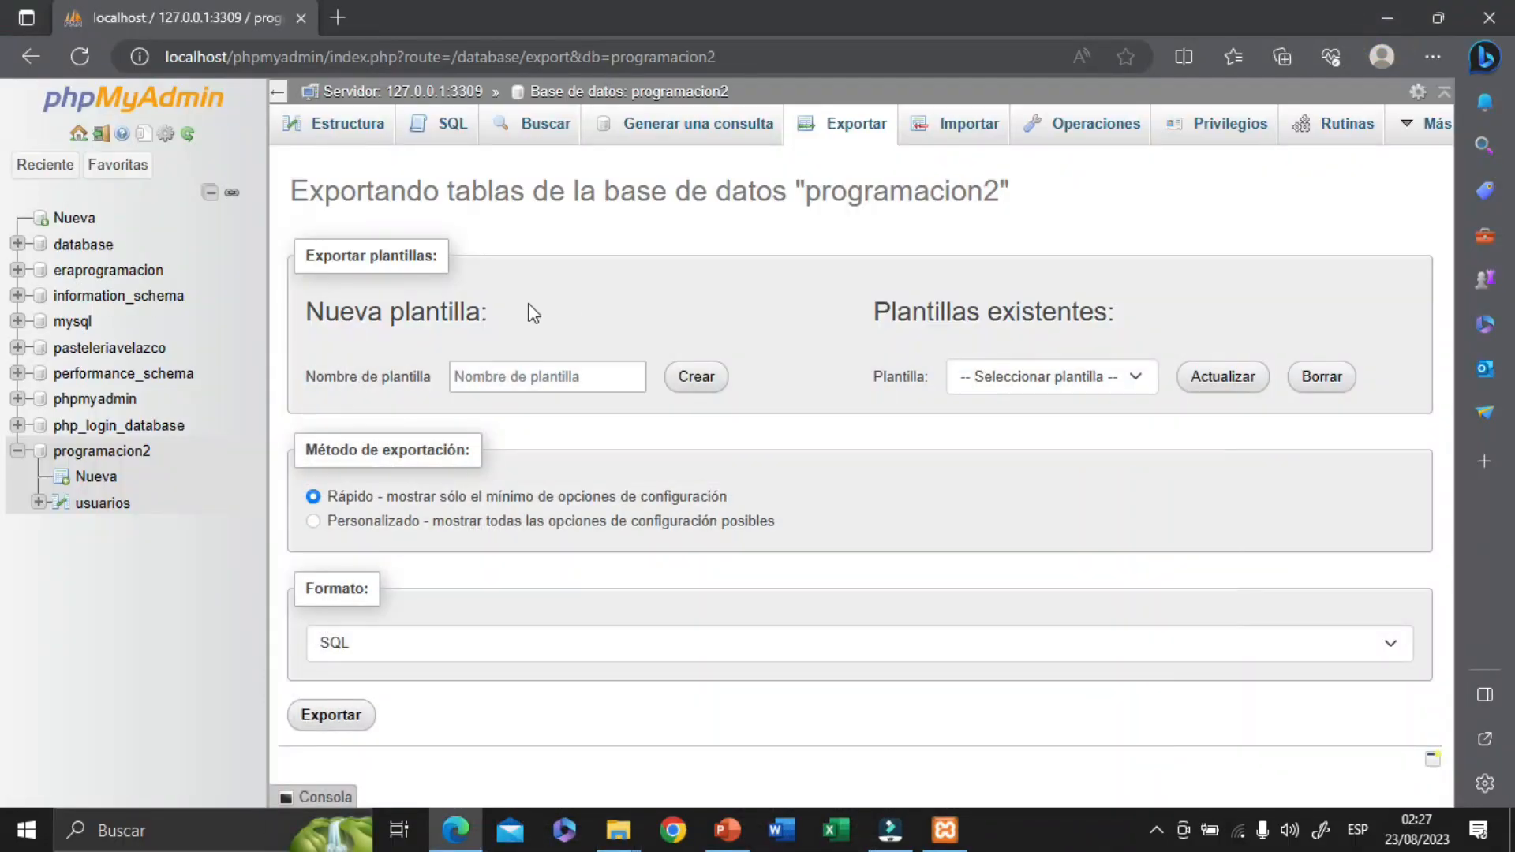